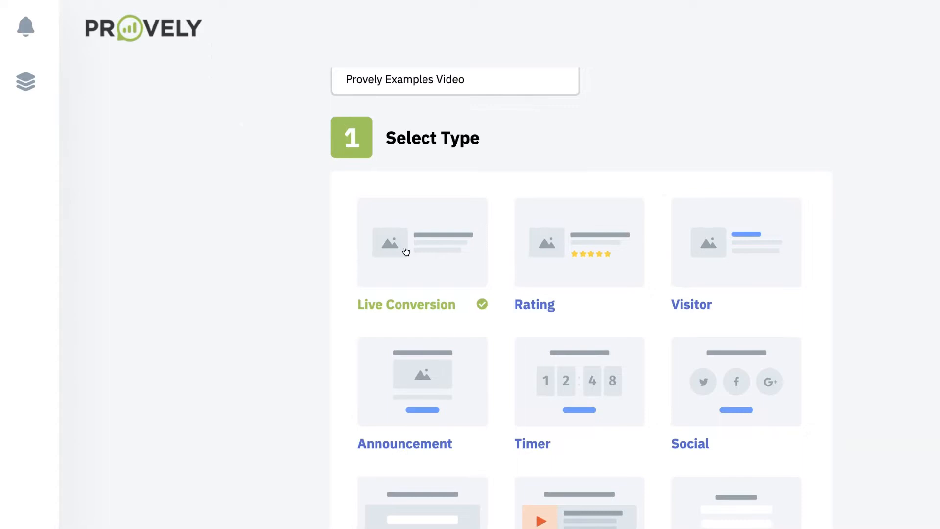
# Set the live conversion widget's avatar type to Show Map Thumbnail.
pyautogui.scroll(-6, 420, 335)
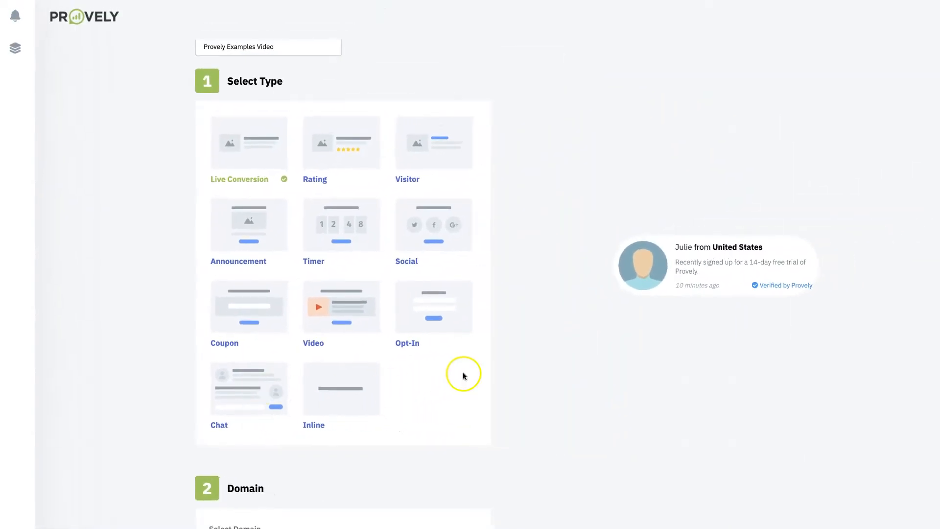
pyautogui.scroll(-7, 464, 398)
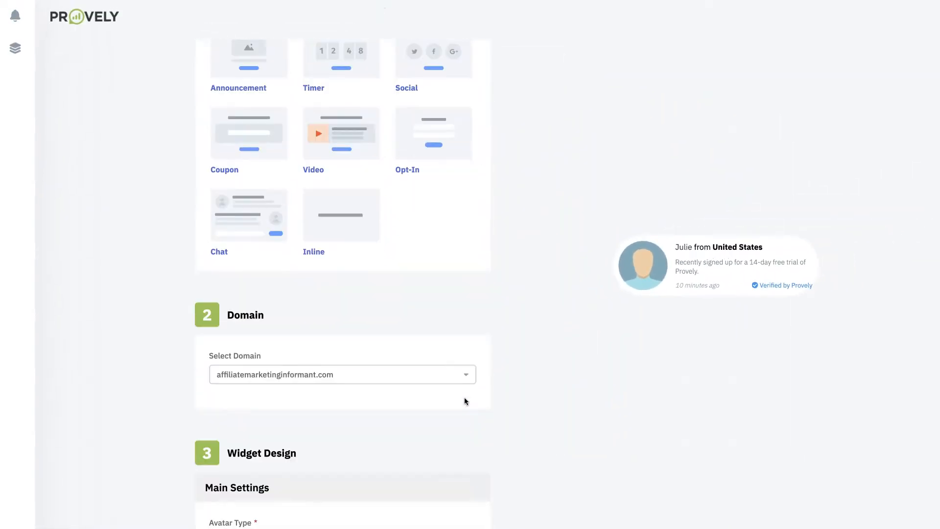
pyautogui.scroll(-2, 464, 398)
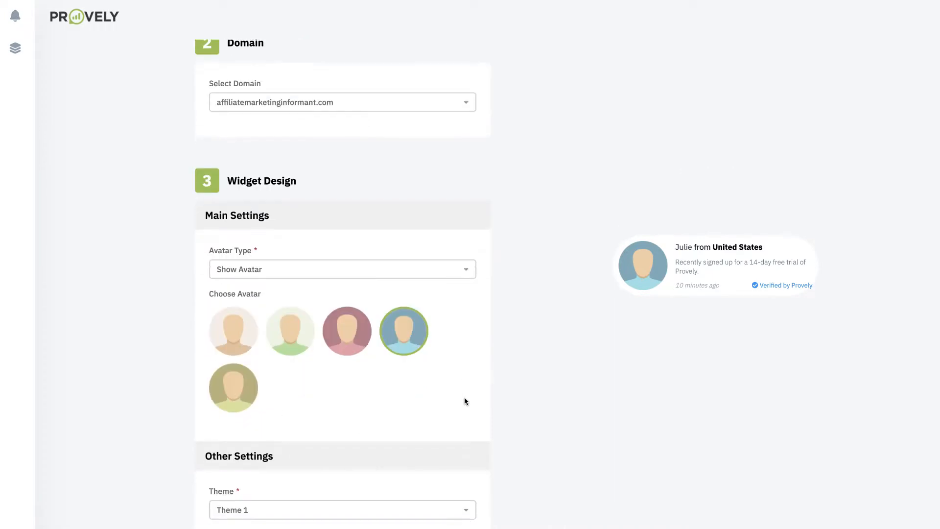
pyautogui.scroll(9, 311, 266)
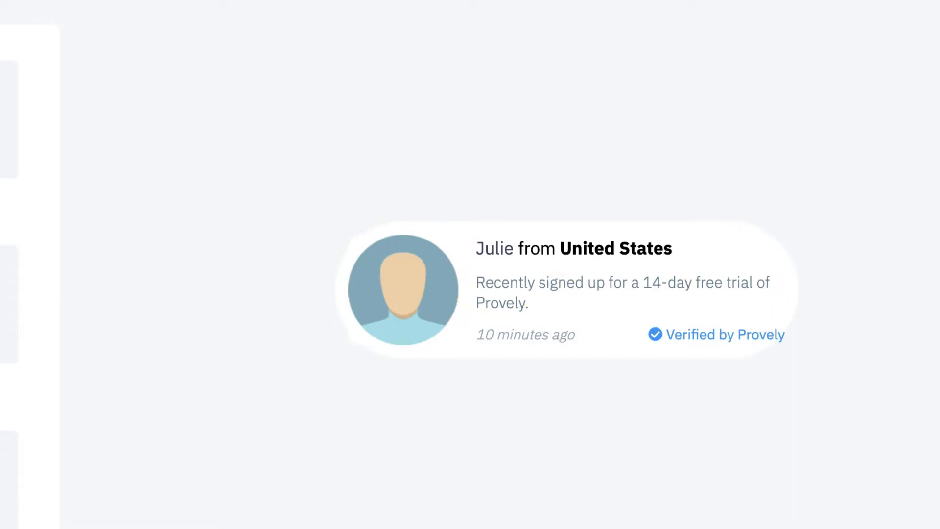
pyautogui.scroll(-9, 383, 286)
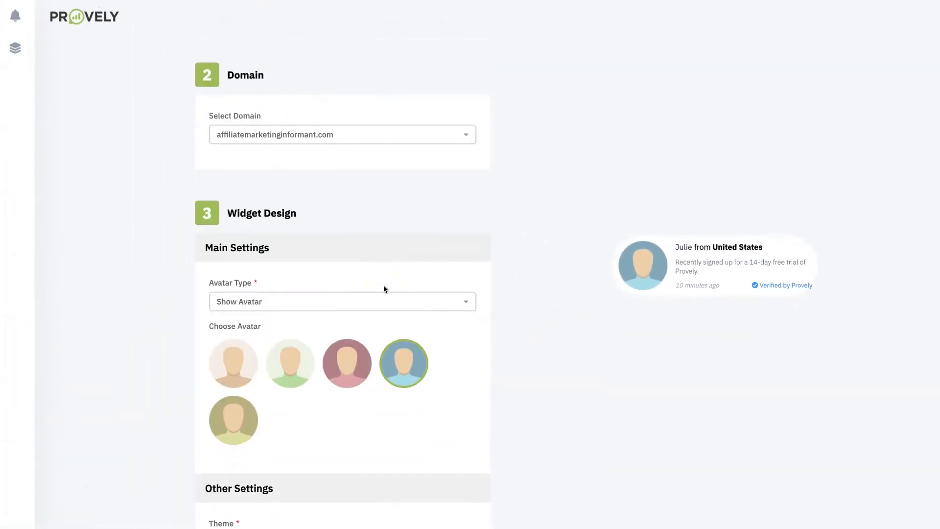
pyautogui.click(262, 301)
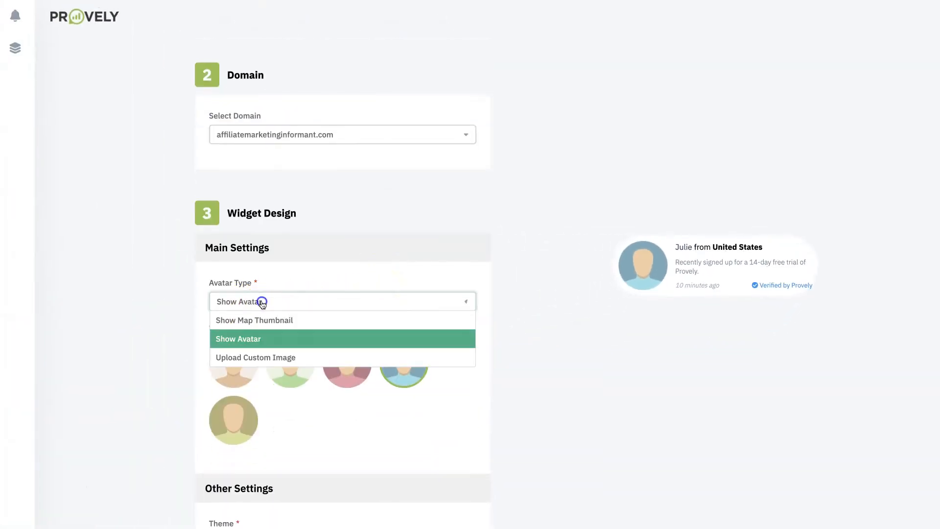
pyautogui.click(266, 321)
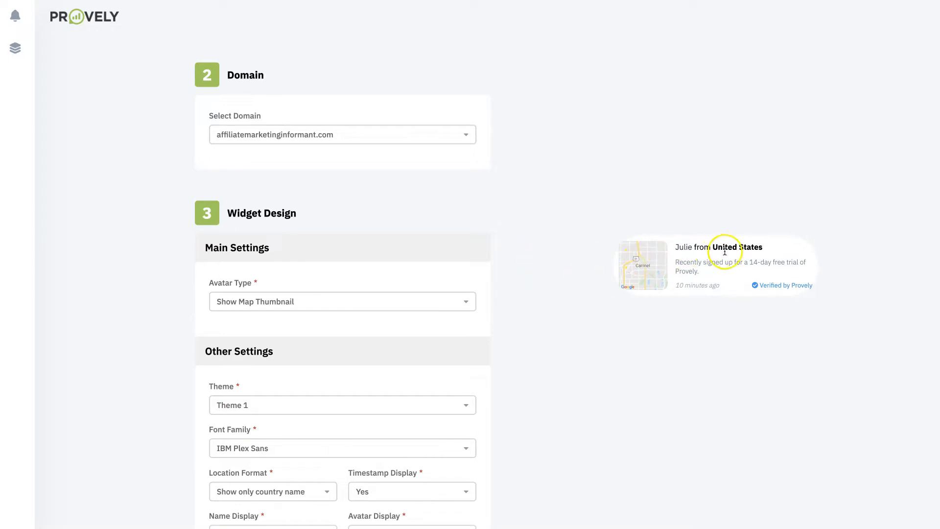
pyautogui.scroll(-3, 466, 267)
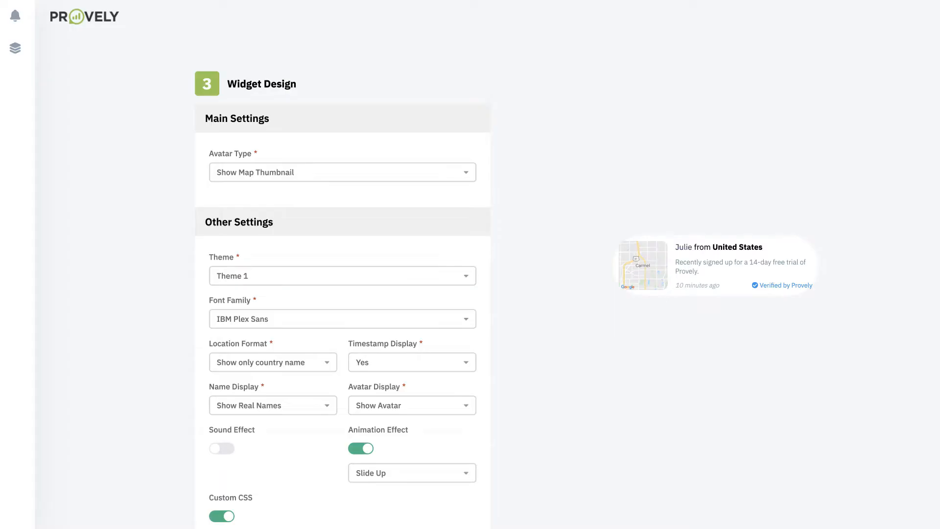
pyautogui.scroll(-3, 438, 310)
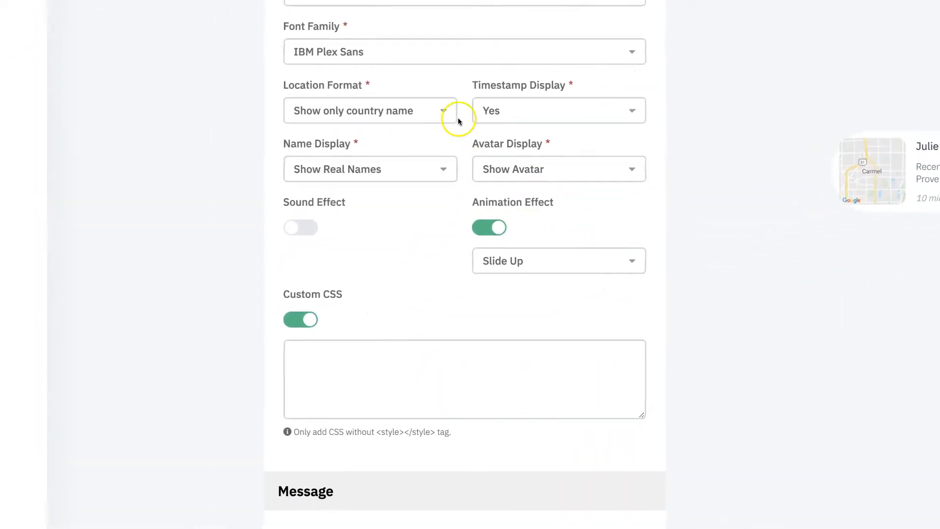
pyautogui.scroll(-1, 442, 112)
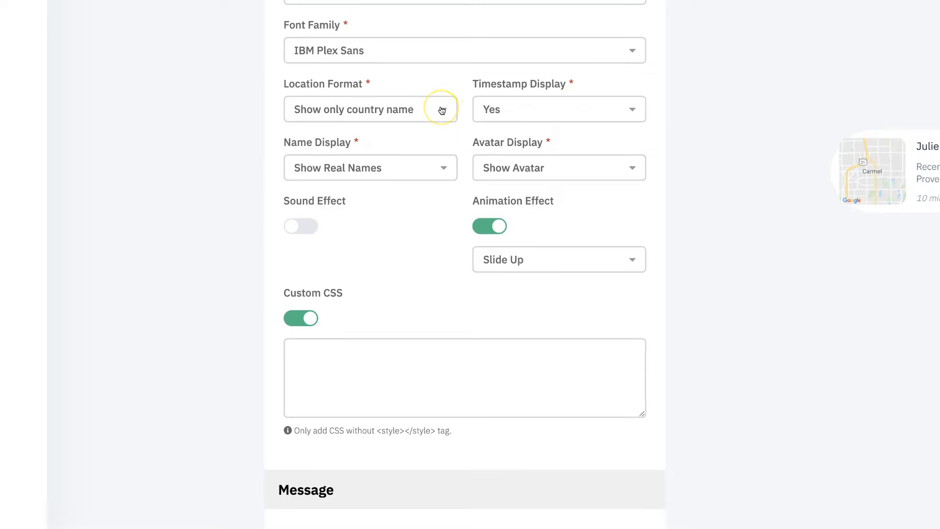
pyautogui.scroll(1, 439, 169)
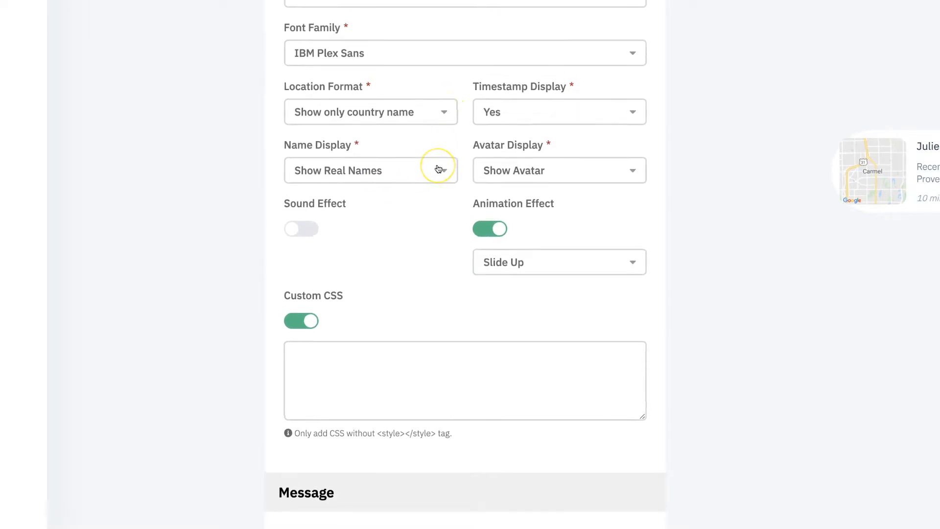
pyautogui.click(571, 173)
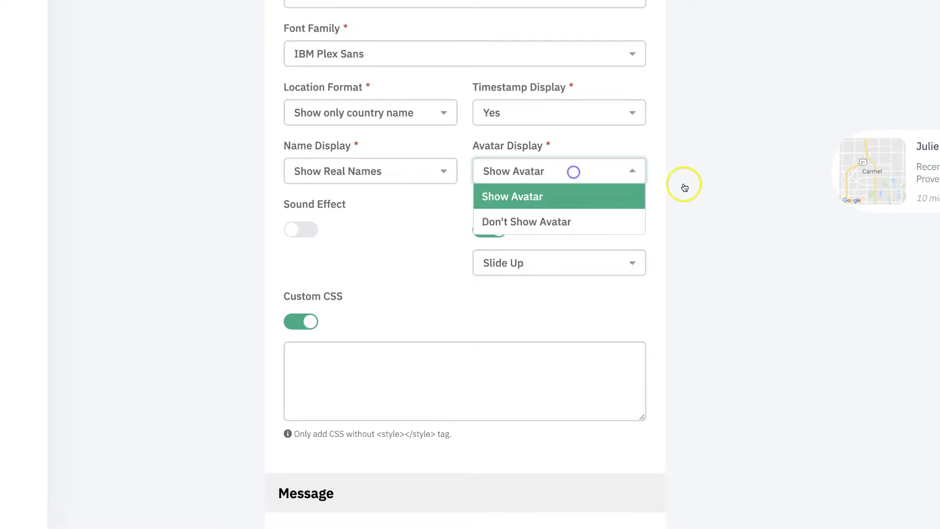
pyautogui.click(613, 168)
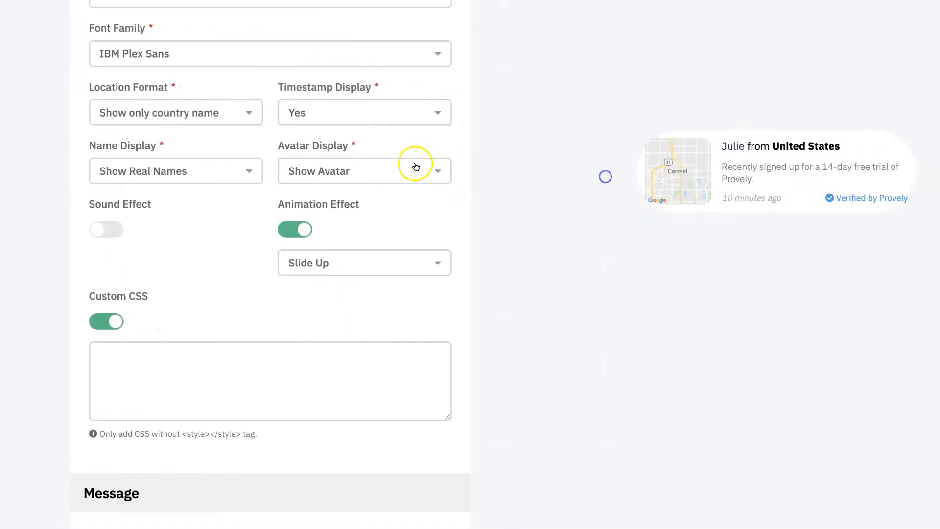
# Reduce the widget's border radius to about one fifth of its range for less rounded corners.
pyautogui.scroll(-13, 419, 168)
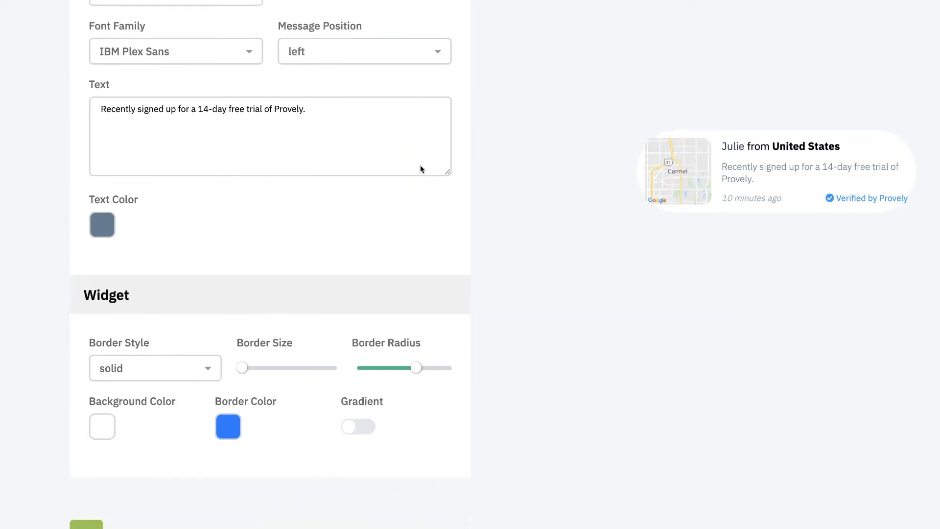
pyautogui.scroll(-4, 422, 171)
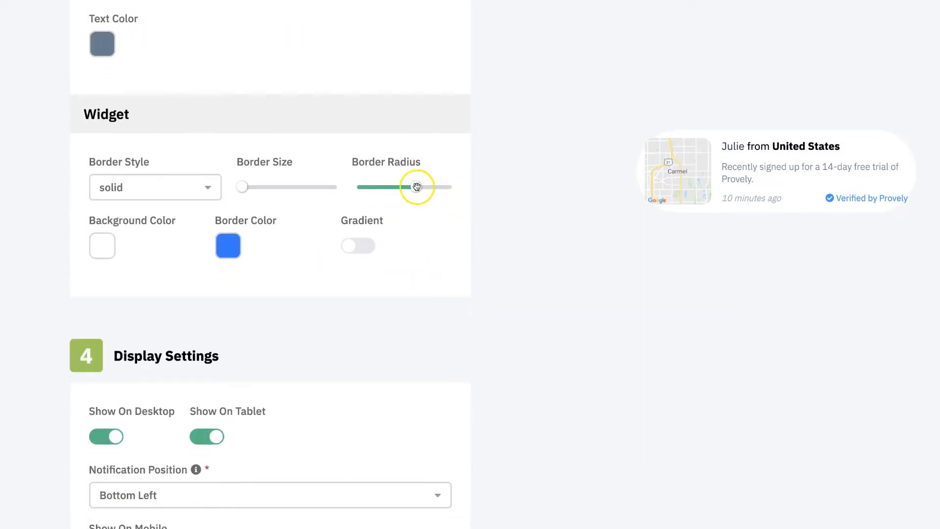
pyautogui.moveTo(413, 186); pyautogui.dragTo(377, 186)
pyautogui.click(848, 132)
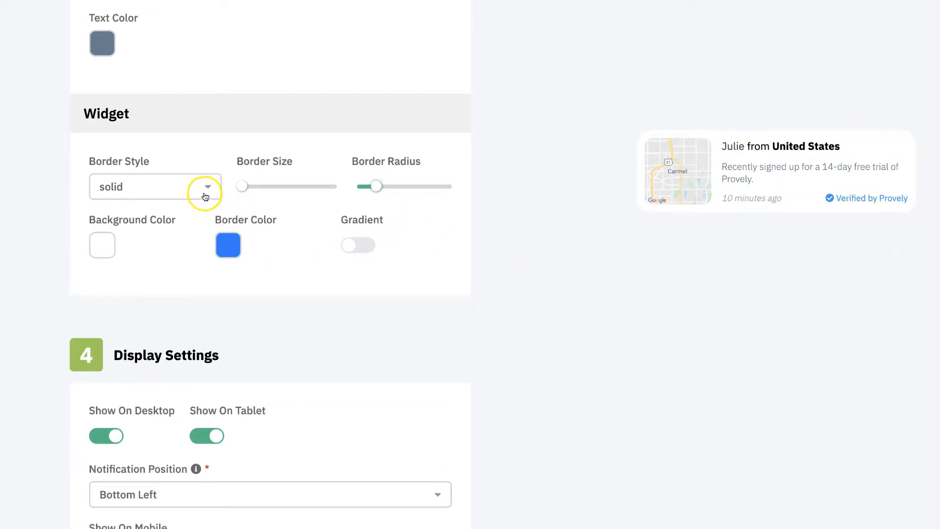
# Replace the notification's message text with "recently purchased provely 2.0".
pyautogui.scroll(1, 738, 184)
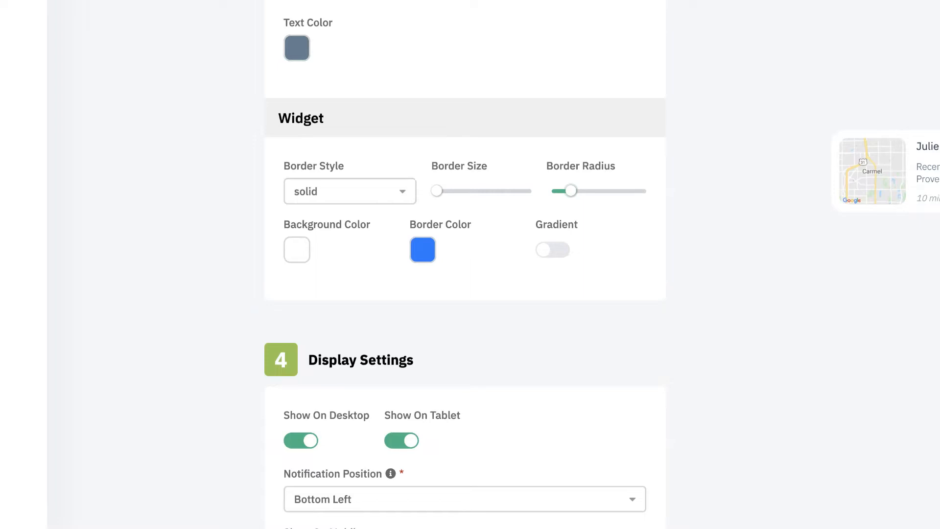
pyautogui.scroll(5, 464, 264)
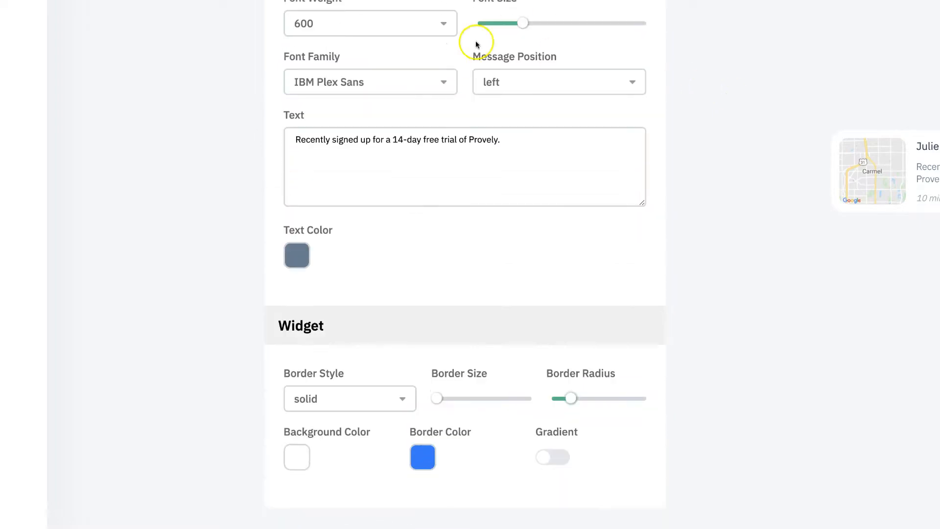
pyautogui.click(395, 172)
pyautogui.tripleClick(336, 151)
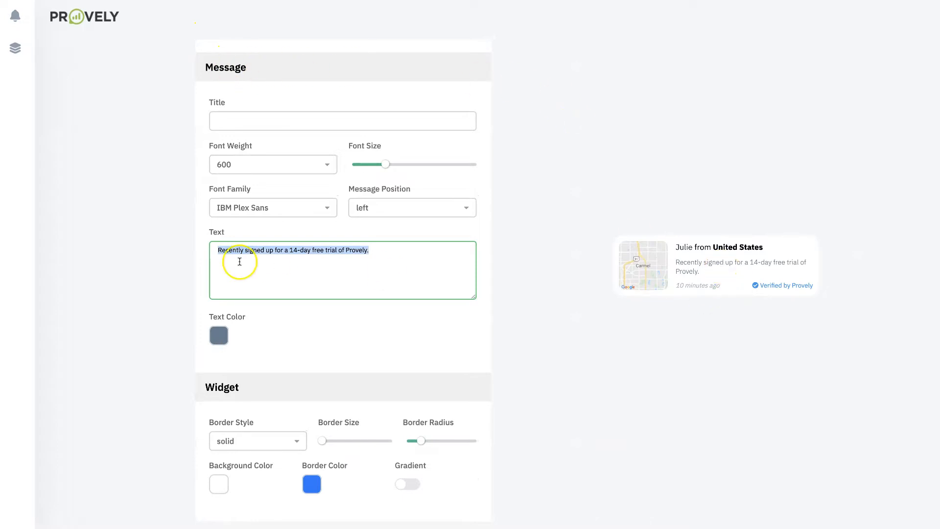
pyautogui.write('recently purchased provely 2.0')
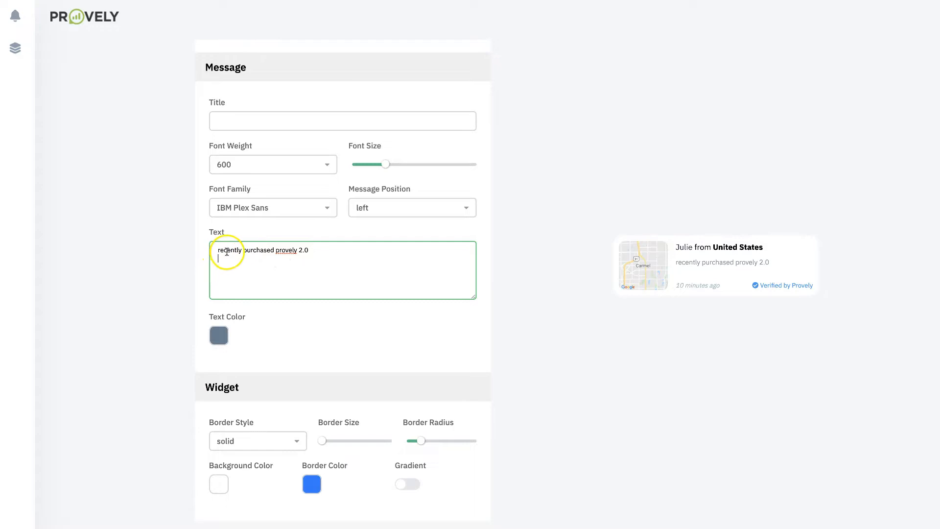
# Try the location formats Off, Show city only and Show only country name on the notification.
pyautogui.scroll(5, 373, 257)
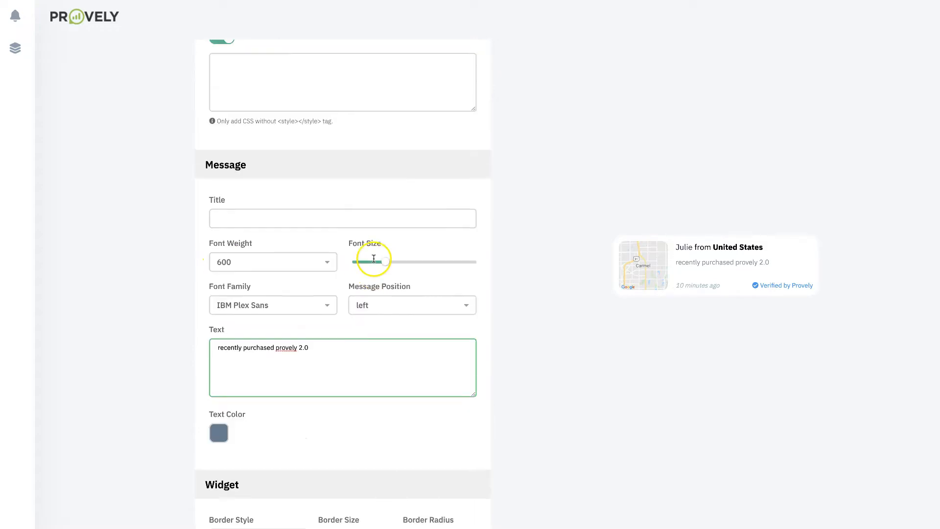
pyautogui.scroll(4, 373, 257)
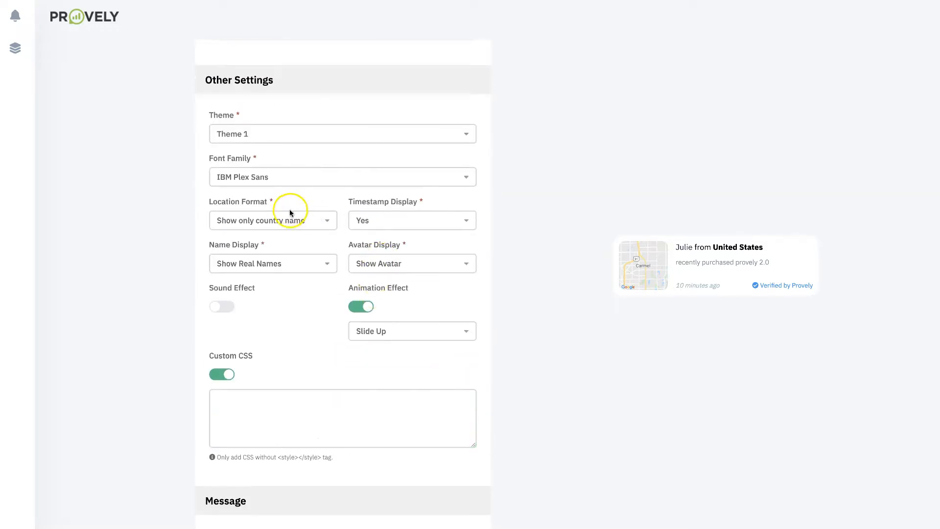
pyautogui.click(304, 224)
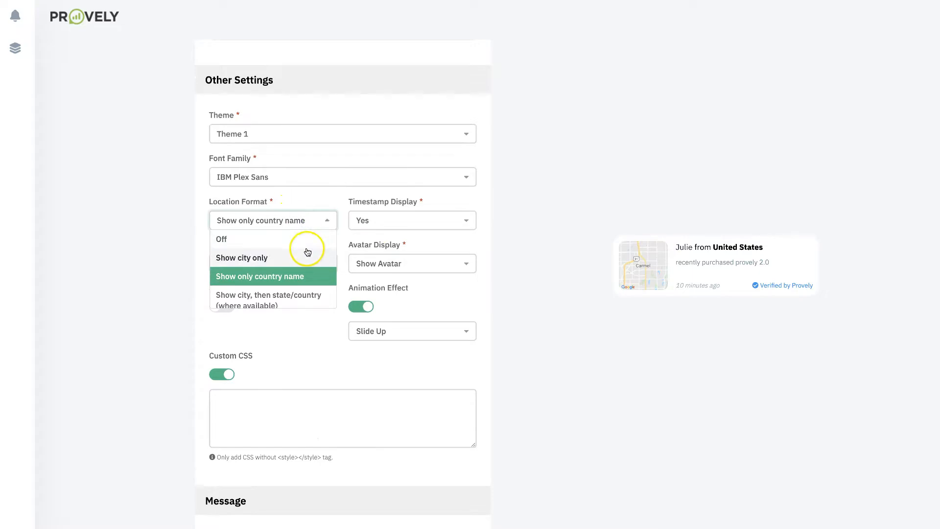
pyautogui.click(275, 240)
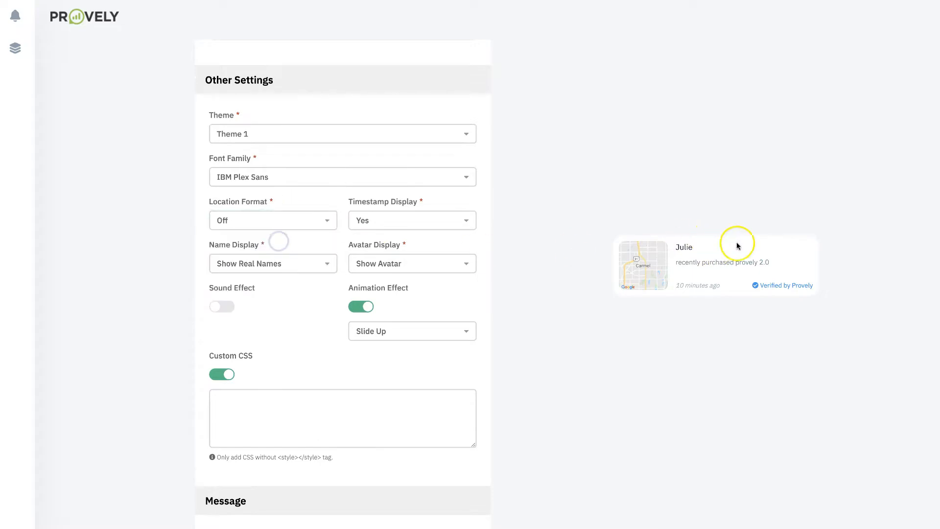
pyautogui.click(251, 222)
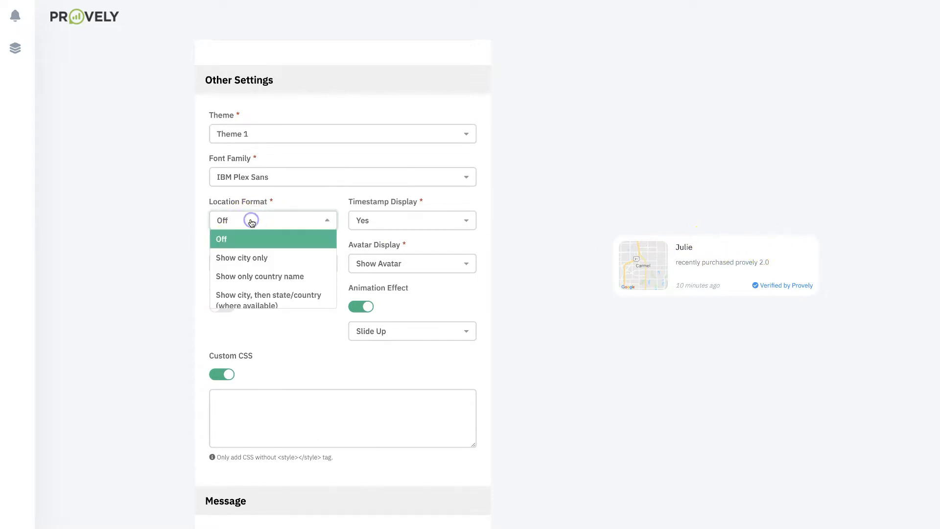
pyautogui.click(258, 258)
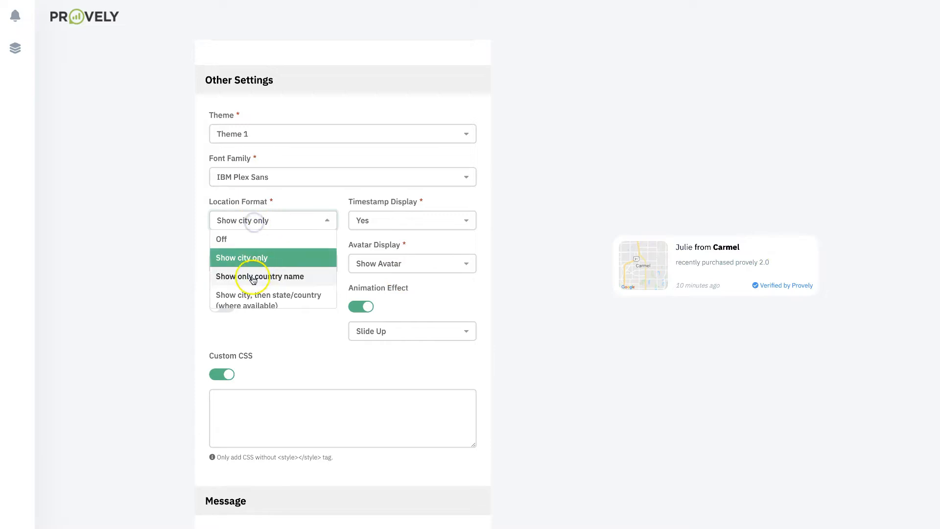
pyautogui.click(252, 275)
# Set the location format to show city, then state/country (where available).
pyautogui.click(255, 221)
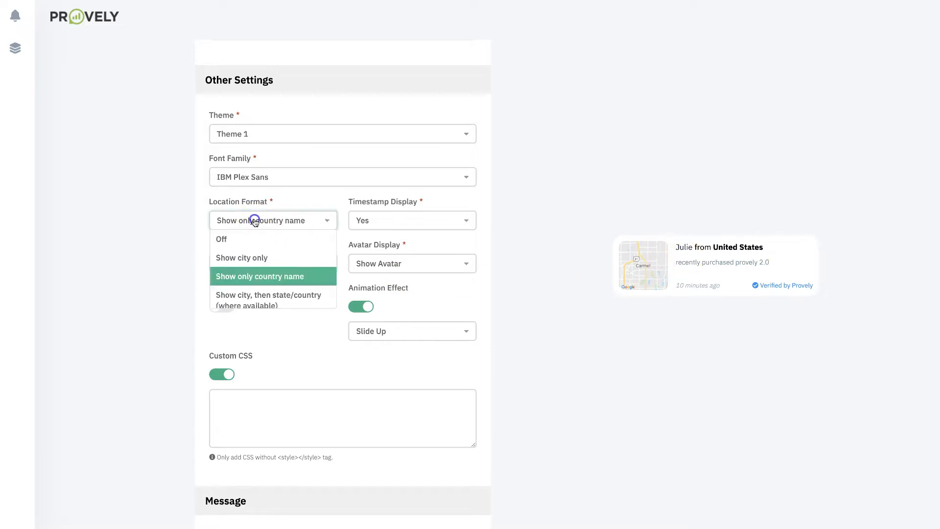
pyautogui.click(267, 295)
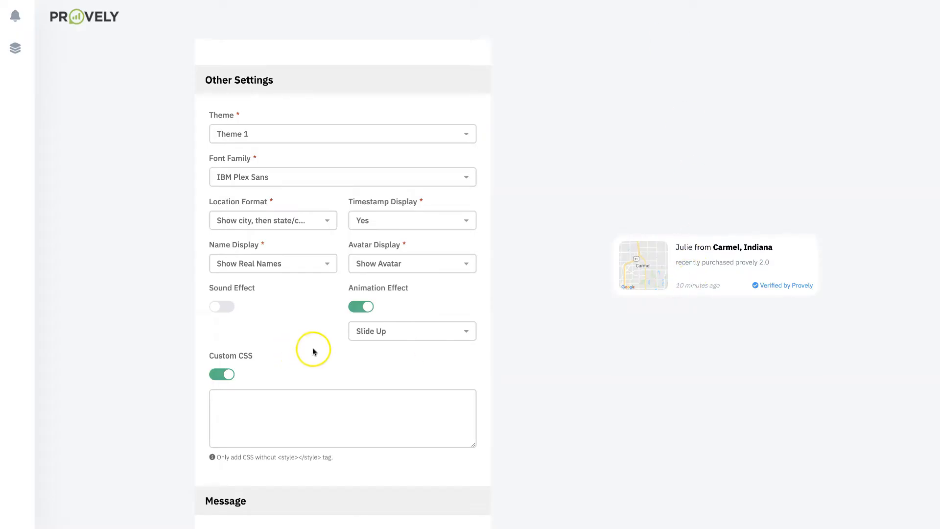
# Turn off the notification's timestamp by setting Timestamp Display to No.
pyautogui.scroll(-3, 428, 374)
pyautogui.scroll(-5, 426, 373)
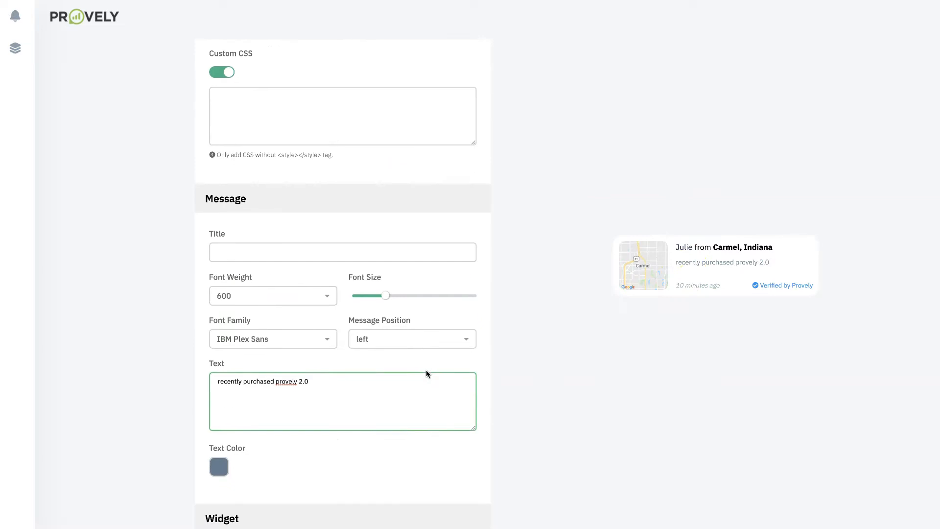
pyautogui.scroll(8, 421, 367)
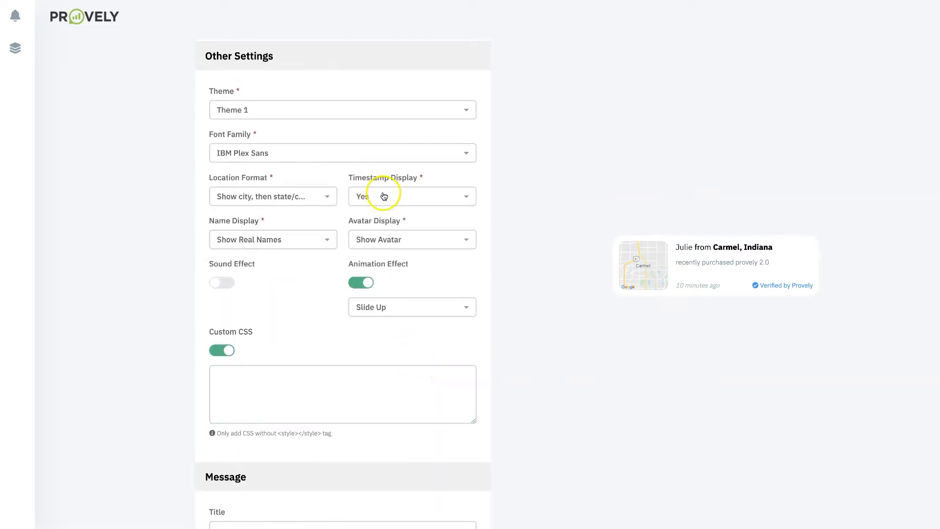
pyautogui.click(449, 192)
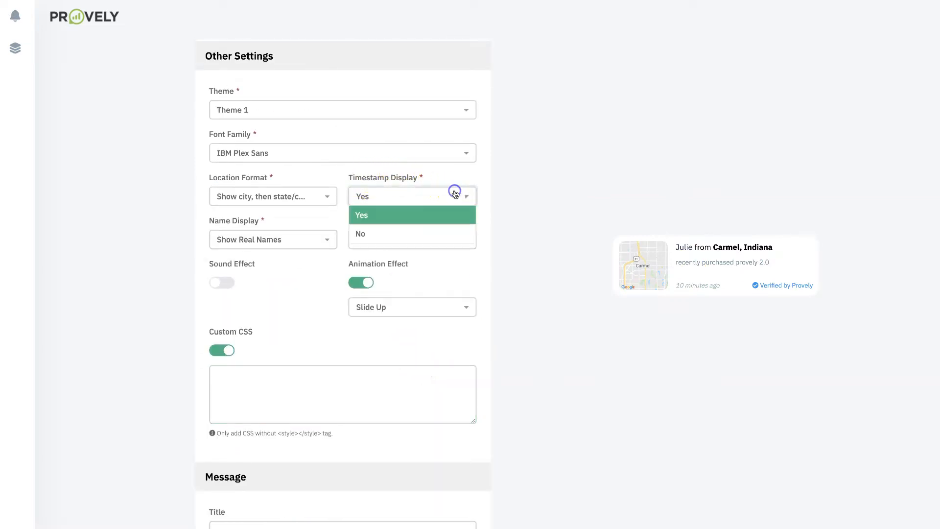
pyautogui.click(364, 231)
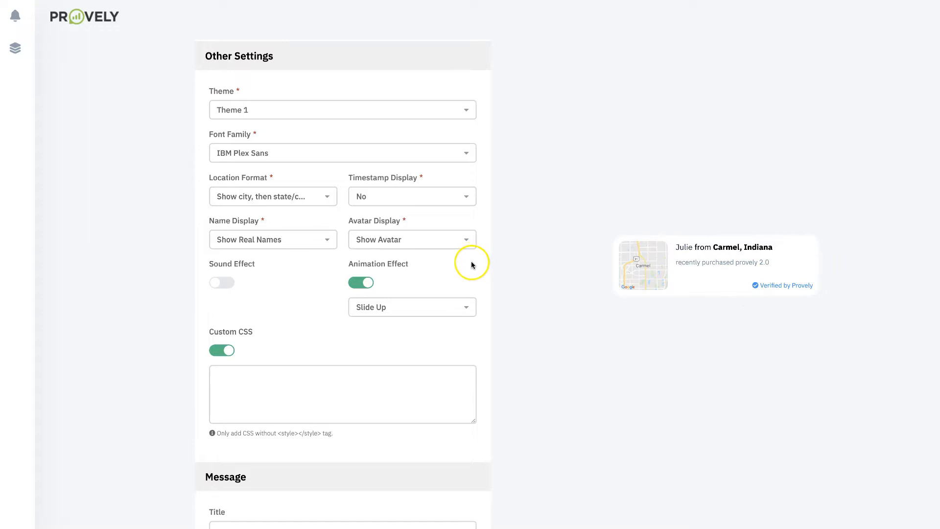
# Try the animation effects Bounce, Flash and Pulse on the notification.
pyautogui.click(454, 307)
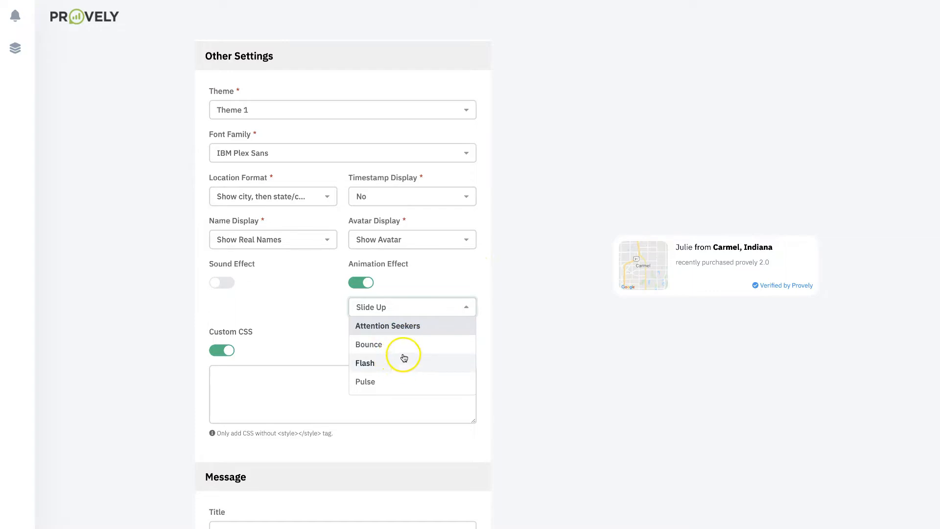
pyautogui.scroll(-2, 405, 357)
pyautogui.scroll(2, 403, 357)
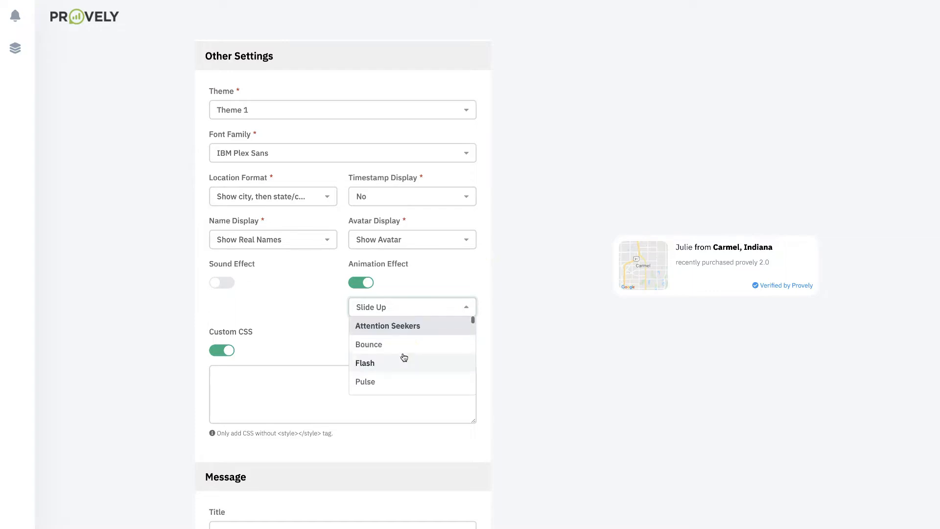
pyautogui.click(369, 342)
pyautogui.click(359, 303)
pyautogui.click(375, 361)
pyautogui.click(380, 304)
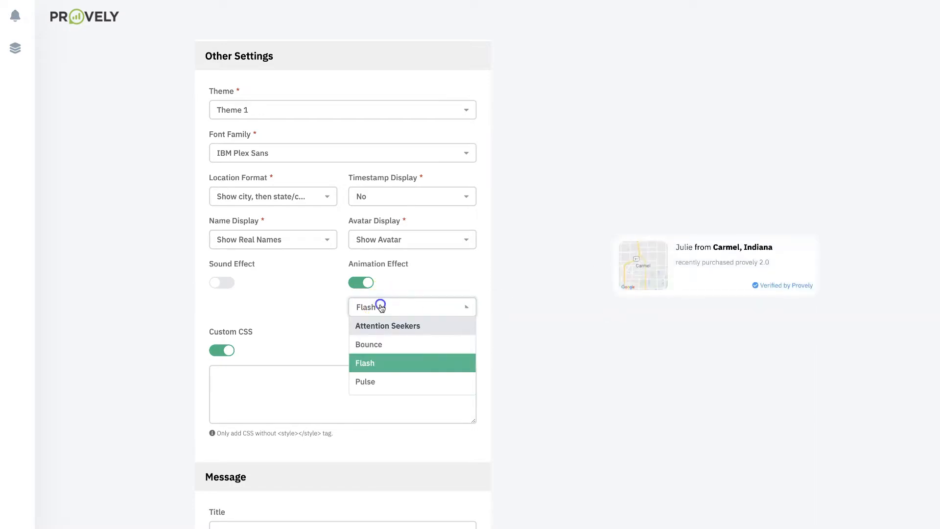
pyautogui.click(376, 381)
# Set the notification's animation effect to Slide Up from the Sliding Effects group.
pyautogui.click(389, 306)
pyautogui.scroll(-5, 404, 338)
pyautogui.scroll(-5, 405, 337)
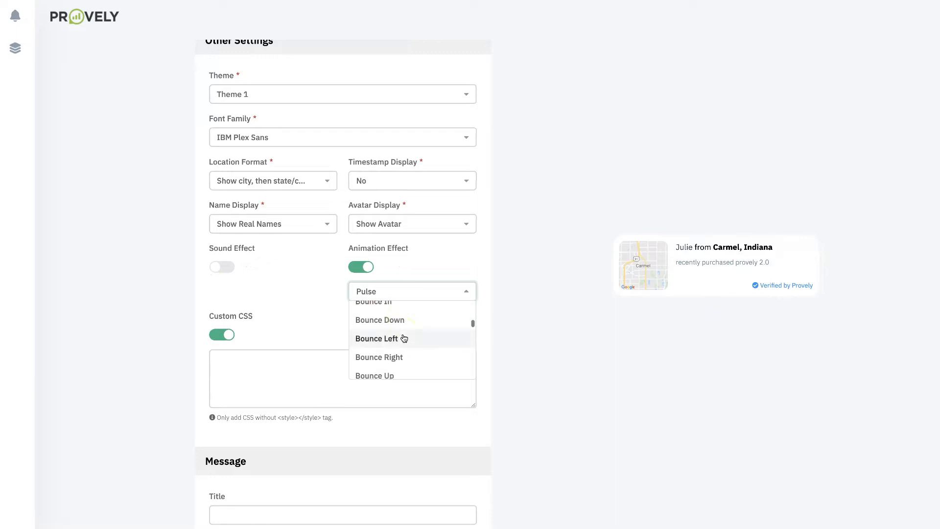
pyautogui.scroll(1, 405, 337)
pyautogui.scroll(-8, 405, 338)
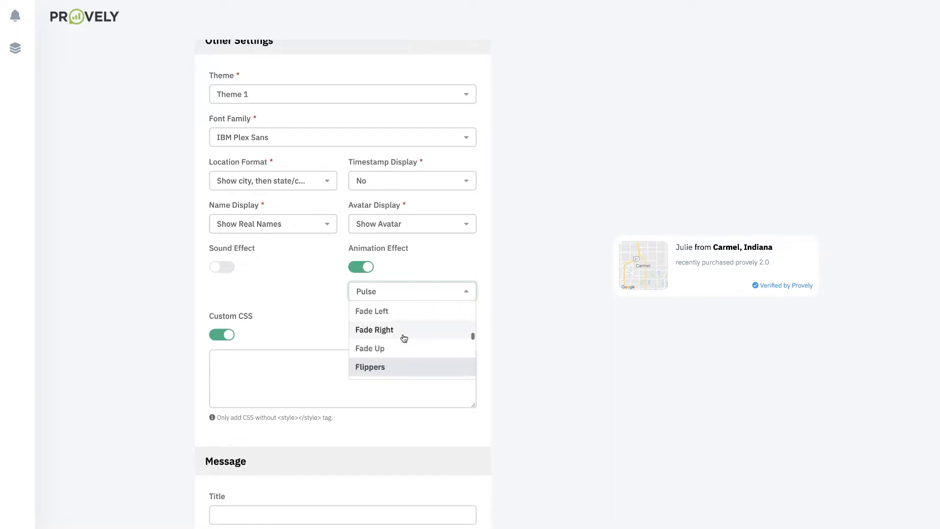
pyautogui.scroll(-3, 404, 337)
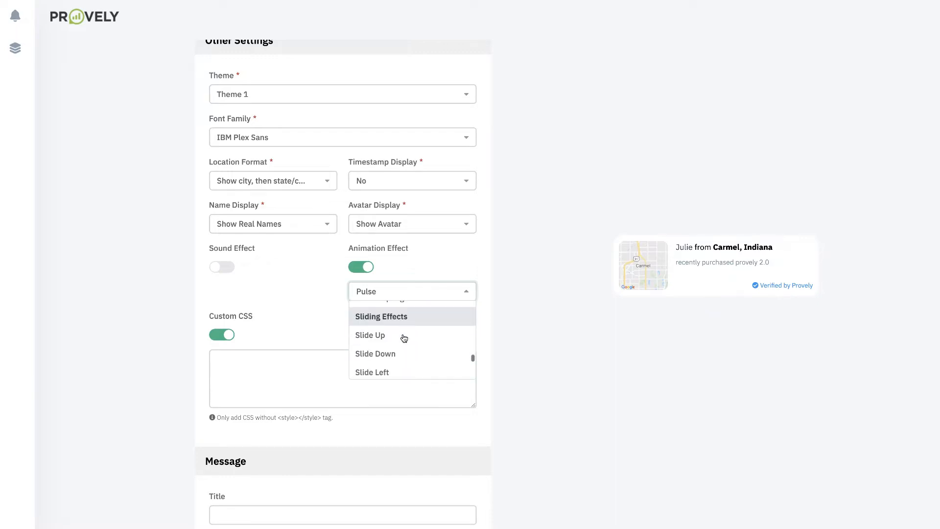
pyautogui.click(398, 335)
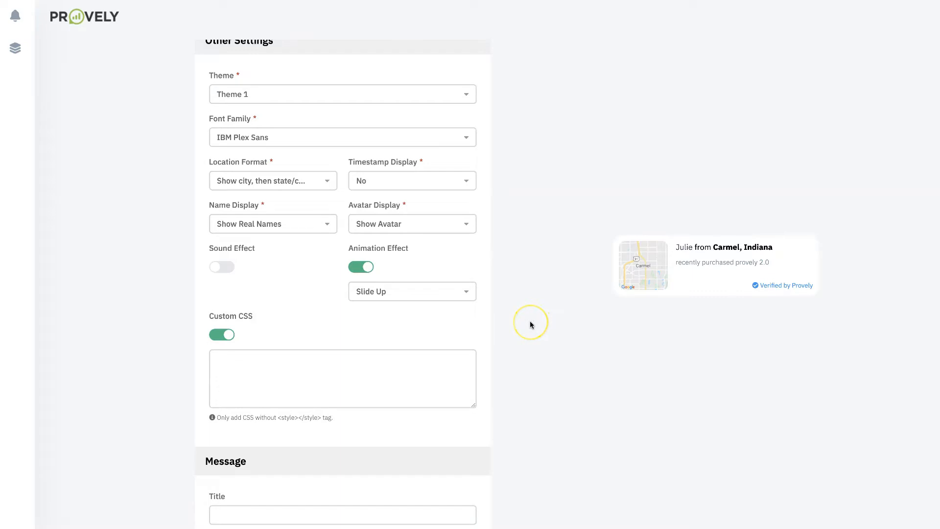
# Review the Display Settings and the Data Source / Integration section with its tracking script.
pyautogui.scroll(-7, 529, 324)
pyautogui.scroll(-3, 530, 324)
pyautogui.scroll(-7, 530, 324)
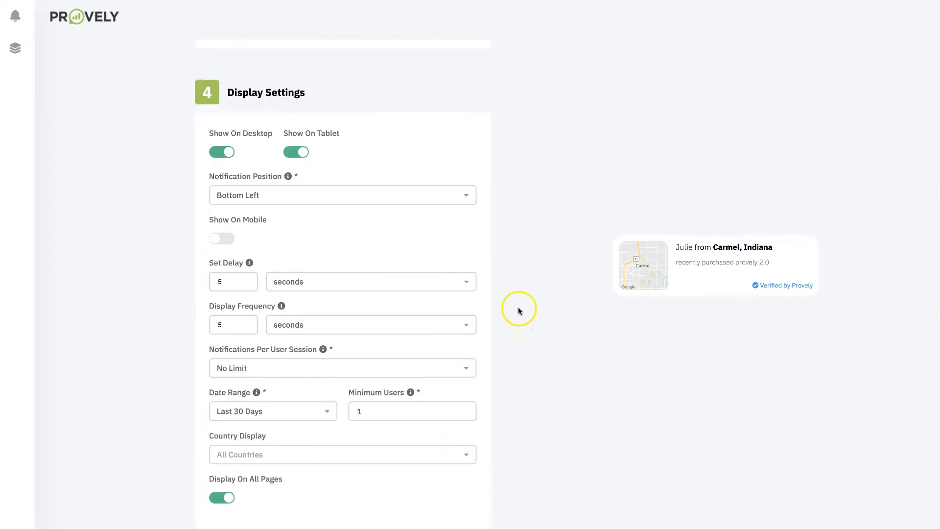
pyautogui.scroll(-12, 519, 310)
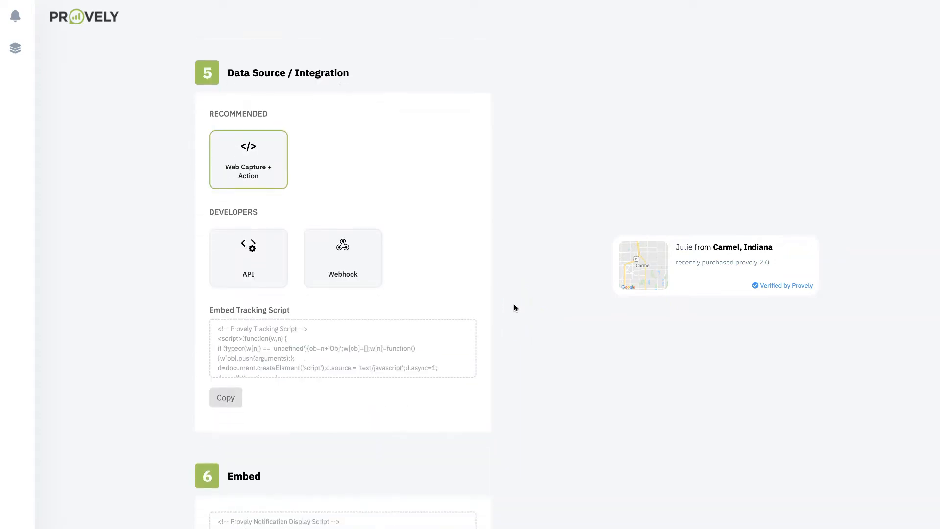
pyautogui.scroll(-1, 513, 304)
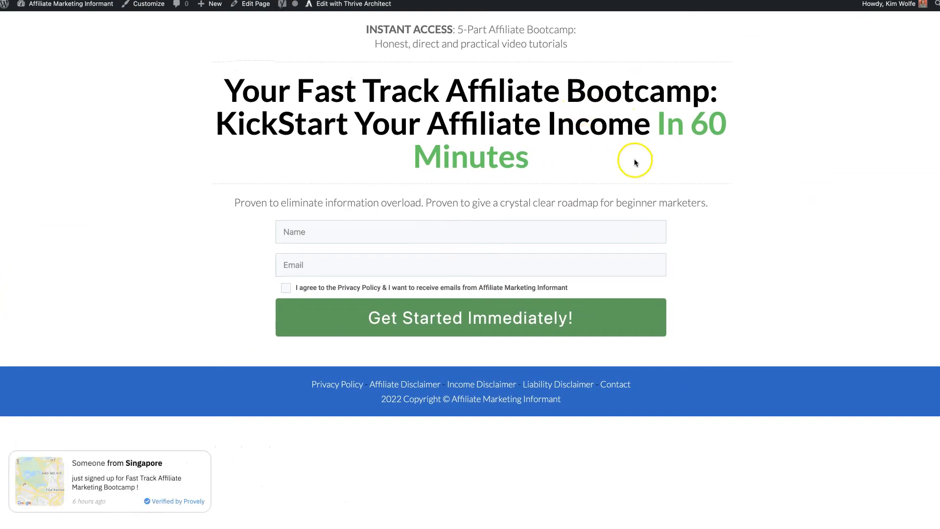
# Edit the affiliate bootcamp landing page with Thrive Architect and open Custom Scripts in its advanced settings.
pyautogui.click(332, 6)
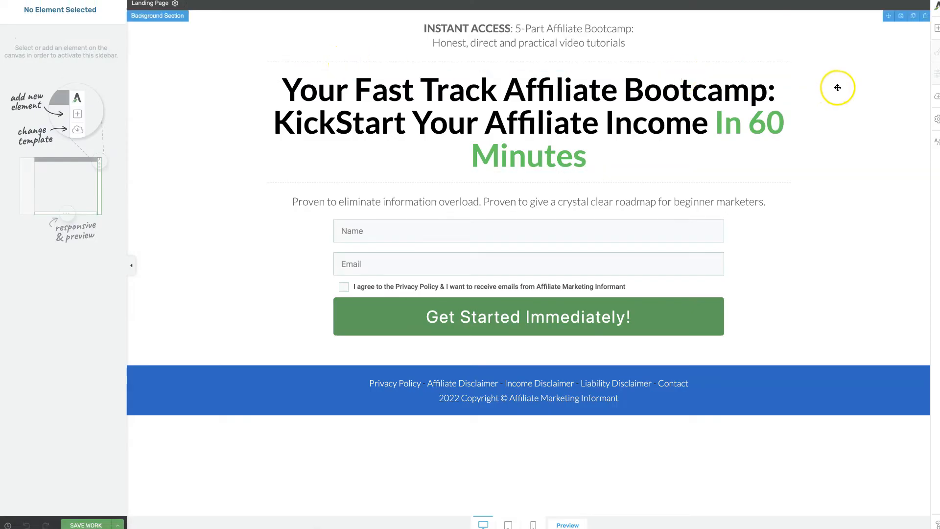
pyautogui.click(936, 120)
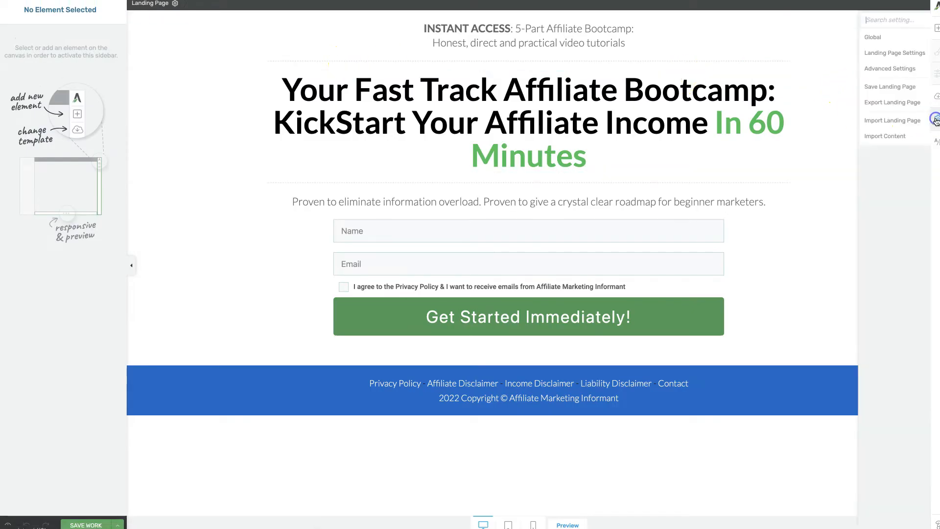
pyautogui.click(856, 69)
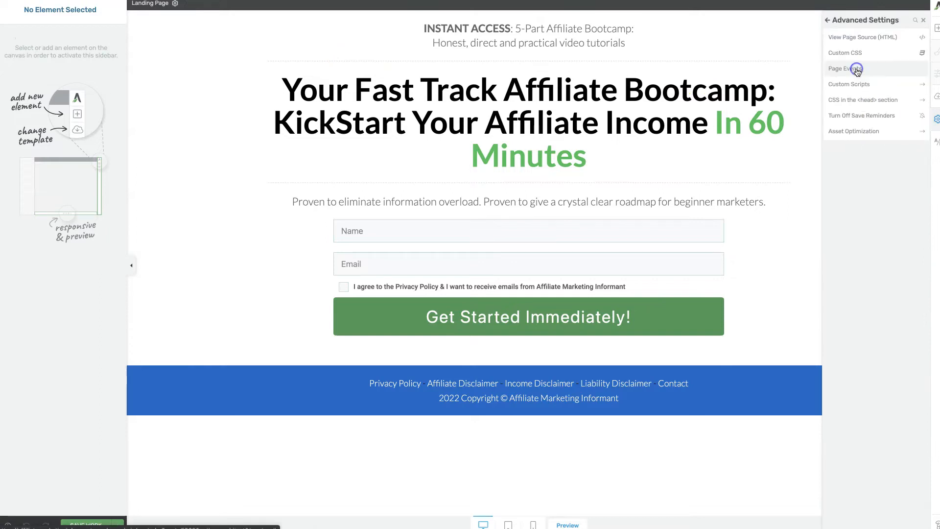
pyautogui.click(854, 86)
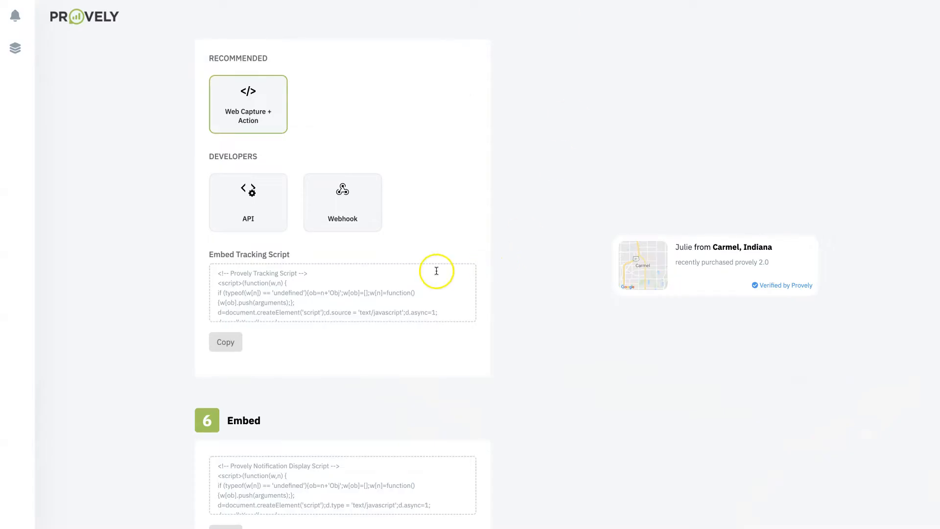
# Set the notification position to Bottom Right in the Provely Display Settings.
pyautogui.scroll(12, 395, 242)
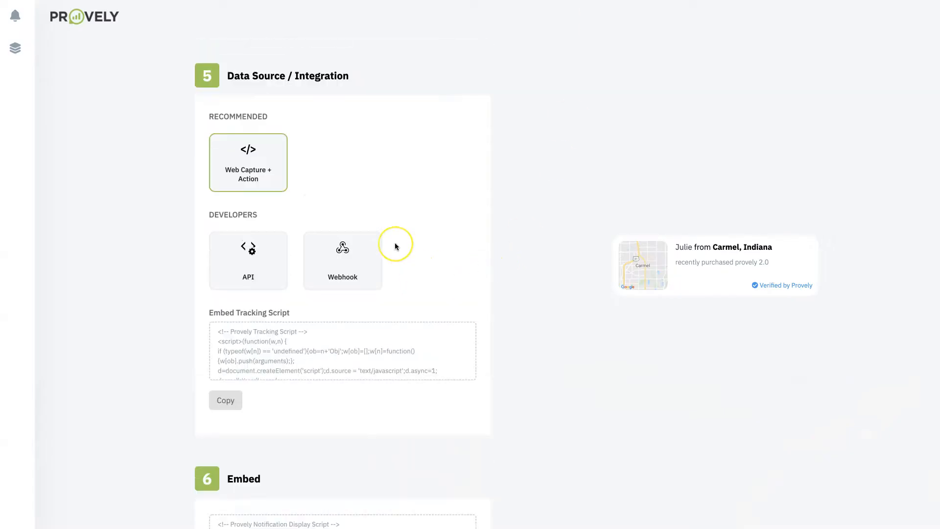
pyautogui.scroll(3, 395, 242)
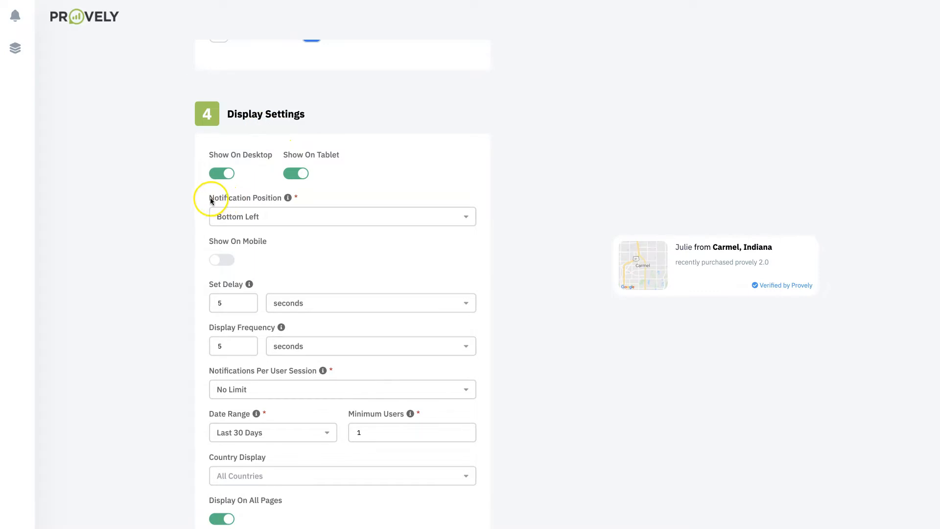
pyautogui.click(267, 215)
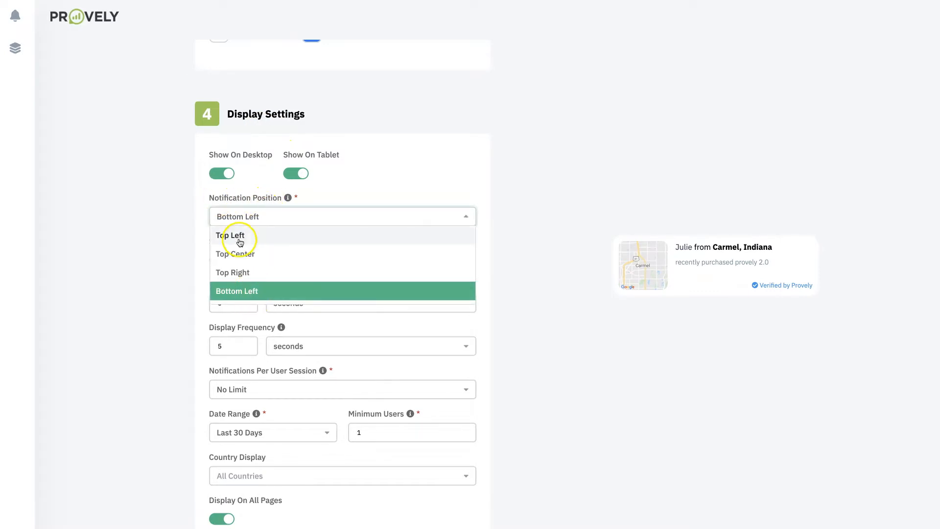
pyautogui.scroll(-1, 245, 260)
pyautogui.click(256, 295)
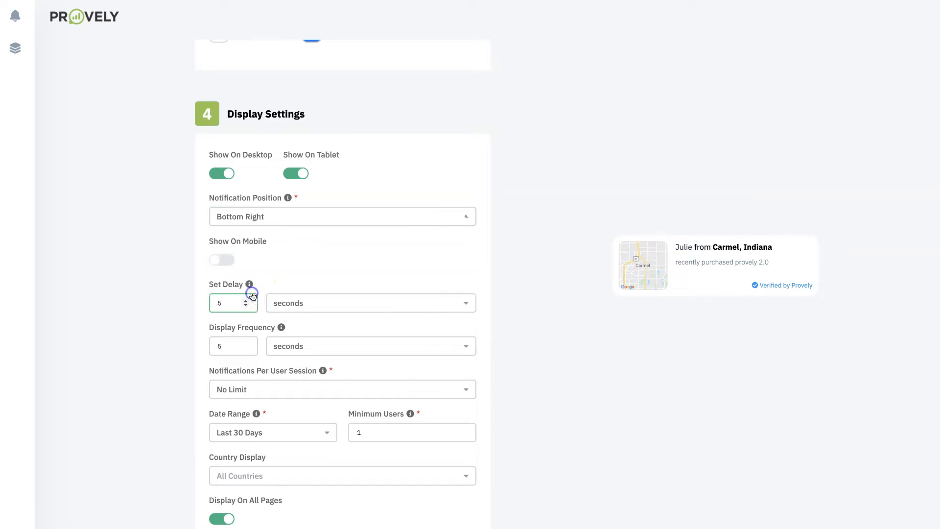
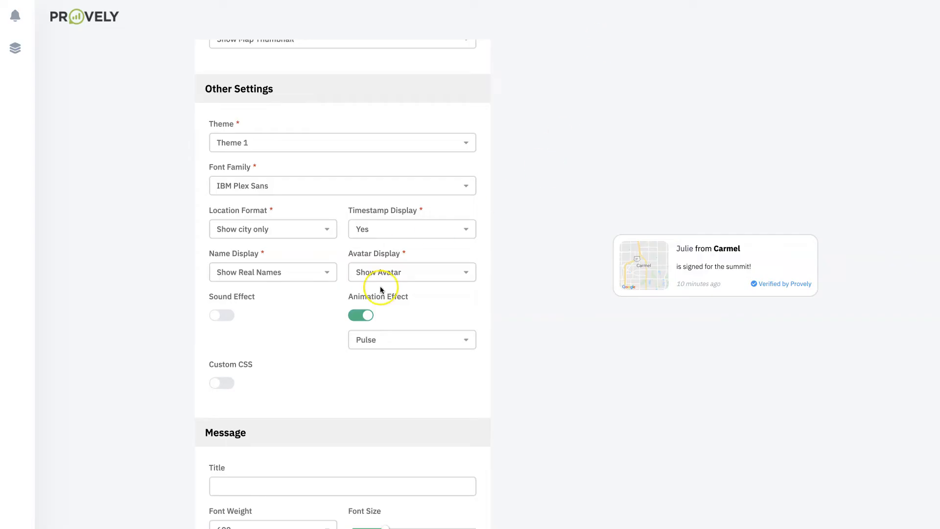
# Set the summit notification's delay to 1 second and its display frequency to 2 seconds.
pyautogui.scroll(-6, 380, 290)
pyautogui.scroll(-9, 380, 290)
pyautogui.scroll(-4, 379, 289)
pyautogui.click(223, 269)
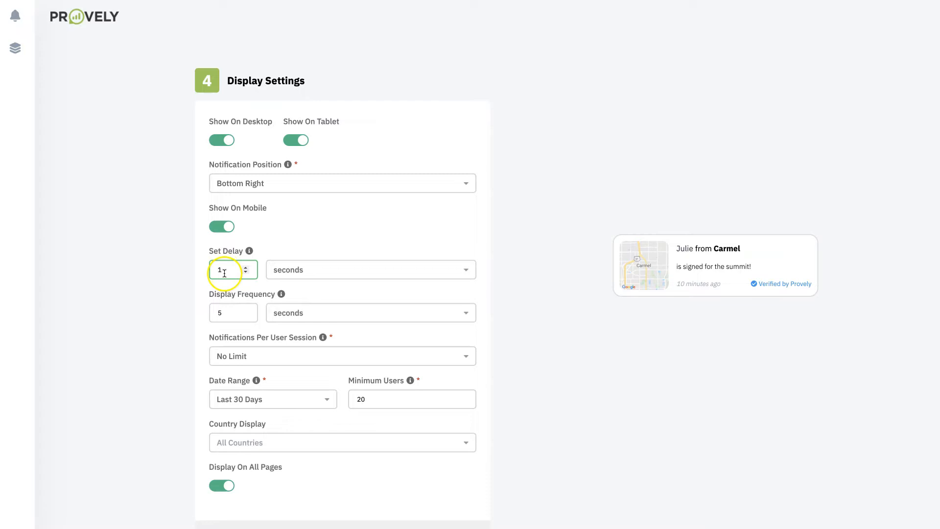
pyautogui.click(237, 314)
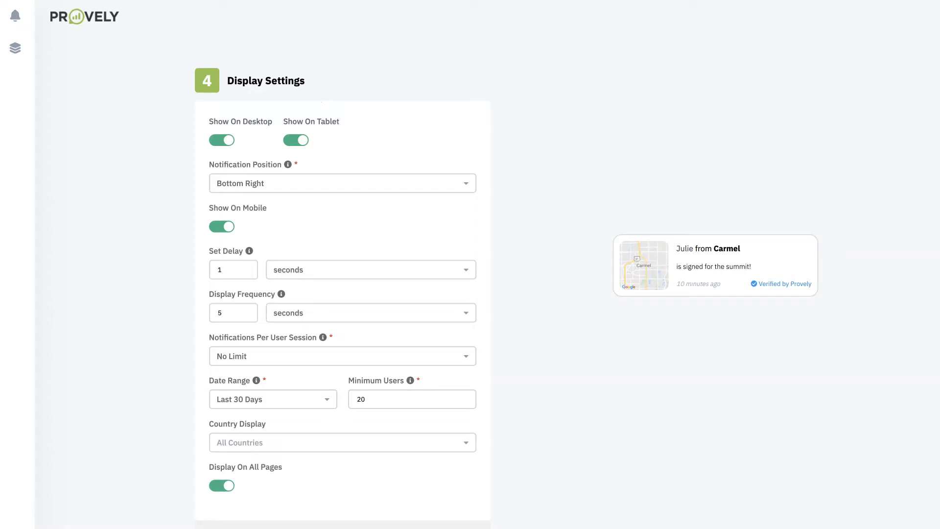
pyautogui.click(246, 316)
# Turn the summit notification's animation effect off and on again after reviewing the integration and embed scripts.
pyautogui.scroll(-15, 474, 428)
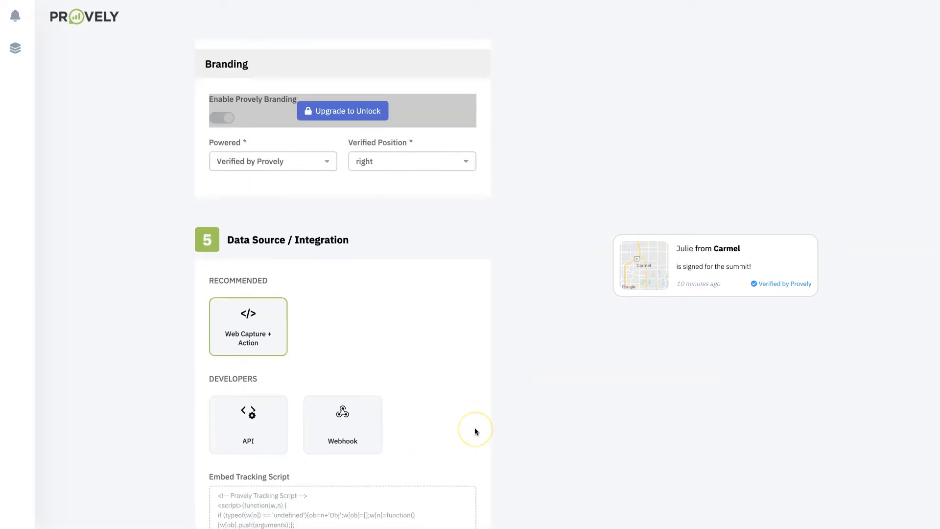
pyautogui.scroll(-3, 420, 431)
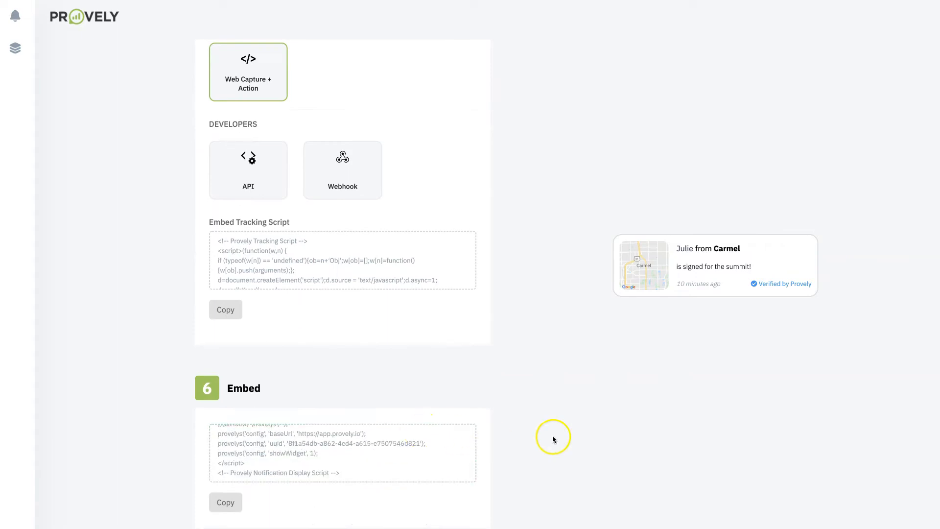
pyautogui.scroll(1, 552, 436)
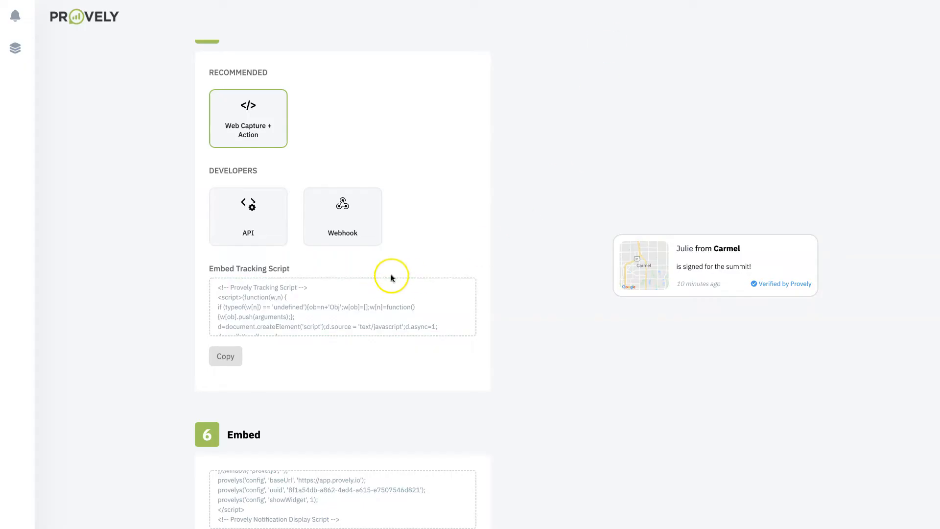
pyautogui.scroll(10, 391, 279)
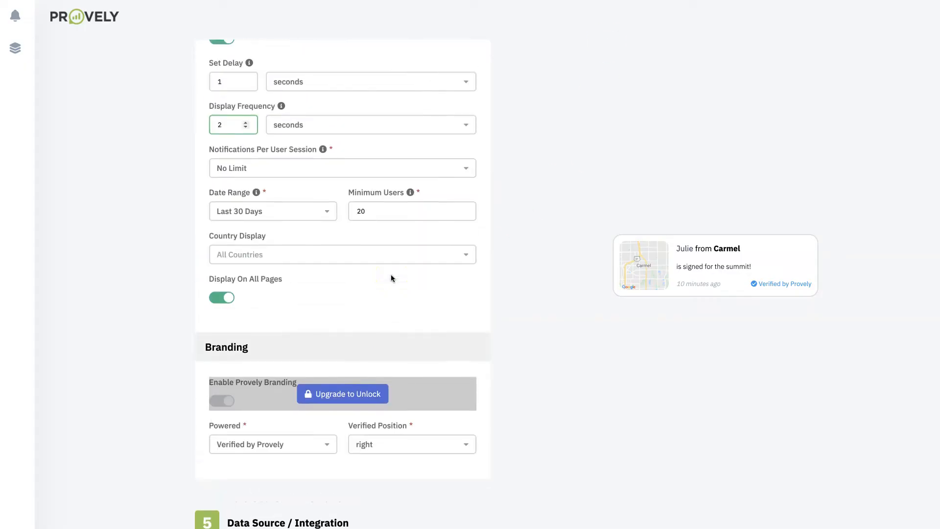
pyautogui.scroll(10, 391, 278)
pyautogui.scroll(7, 390, 277)
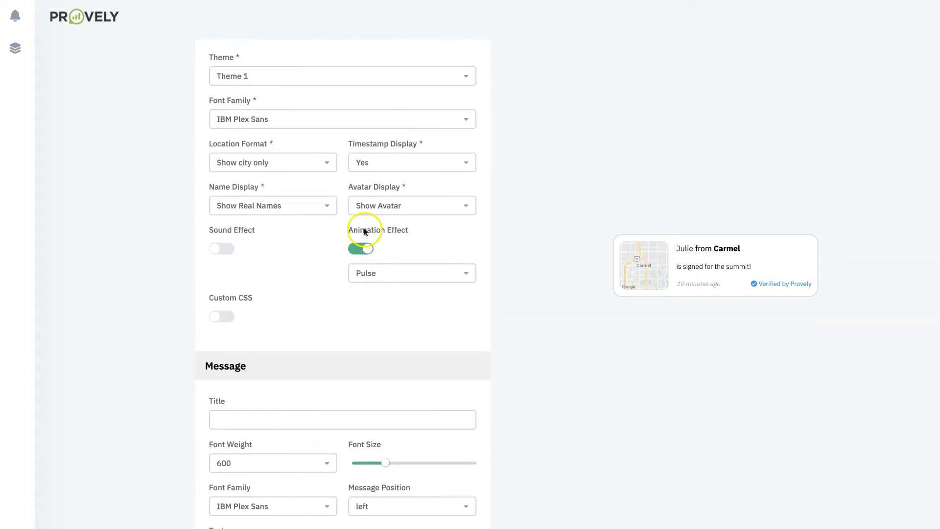
pyautogui.click(367, 249)
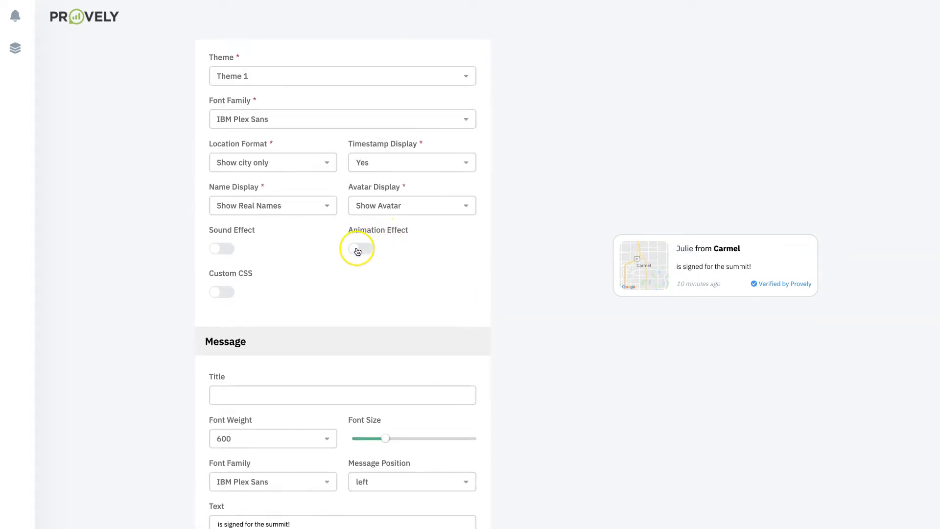
pyautogui.click(358, 250)
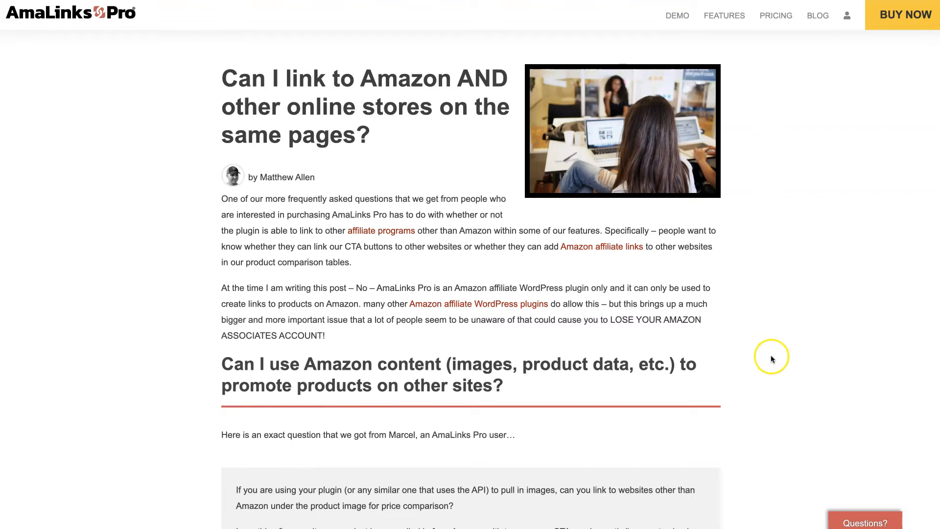
# Open the 25% discount offer from the purchase notification on the AmaLinks Pro blog post and view the pricing plans.
pyautogui.scroll(-10, 770, 355)
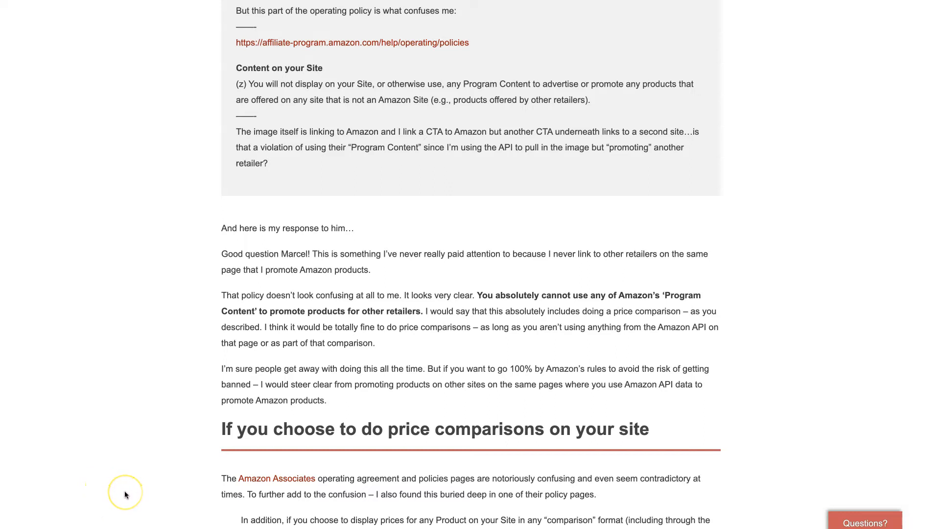
pyautogui.scroll(-1, 126, 494)
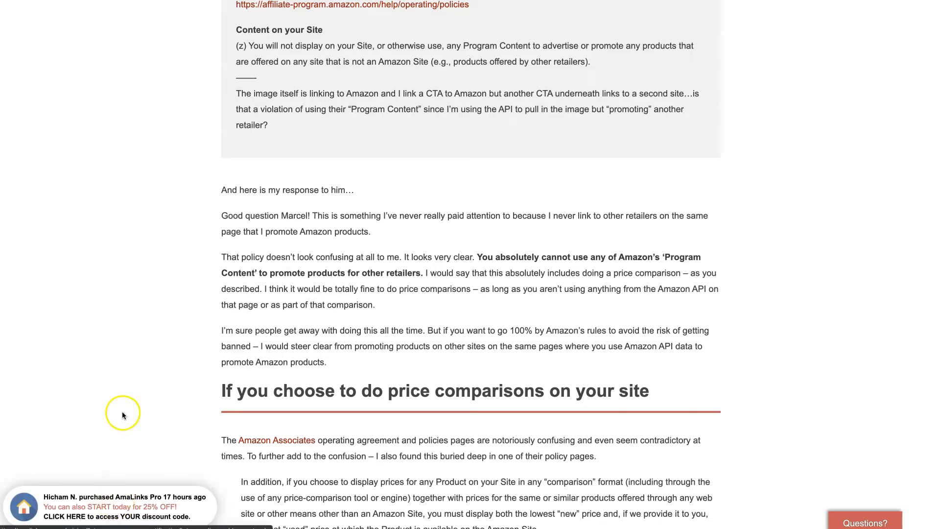
pyautogui.click(124, 511)
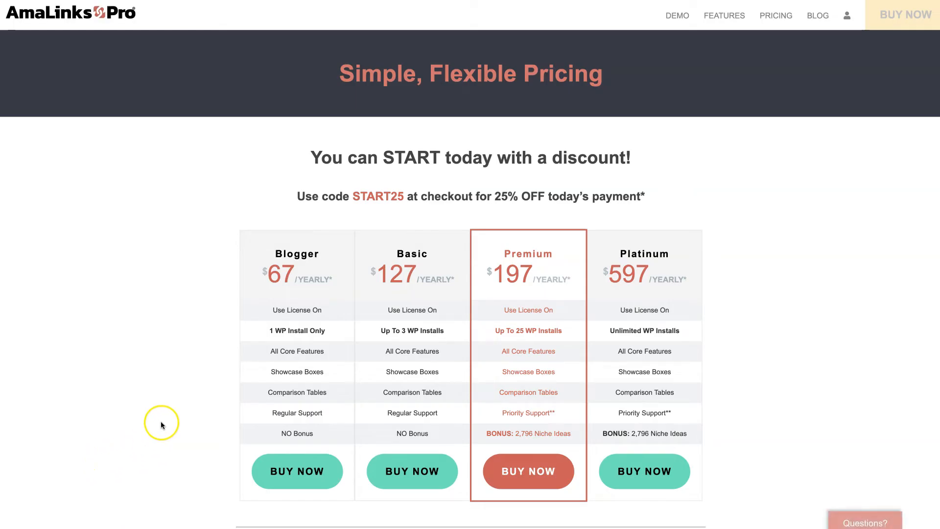
pyautogui.scroll(-1, 265, 298)
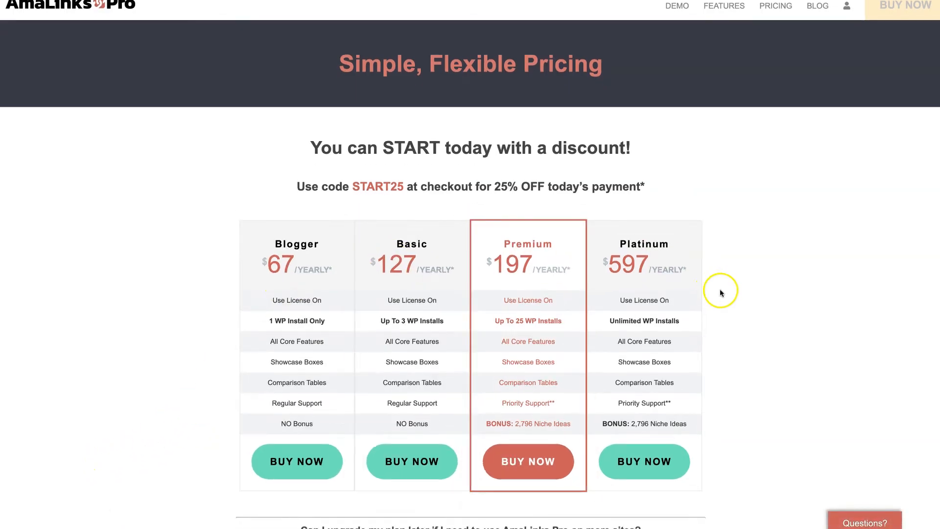
pyautogui.scroll(-1, 692, 73)
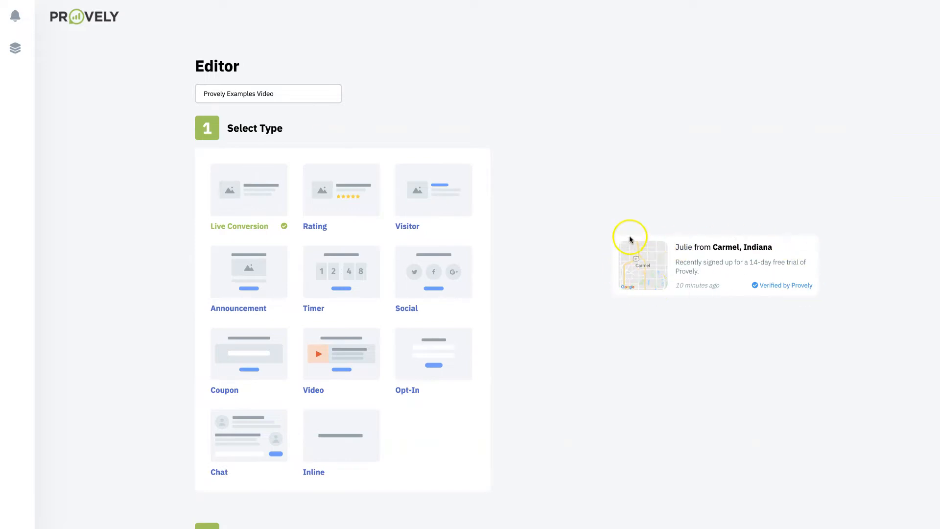
# Review the live conversion notification's widget design, message, border and display settings, and return to the type selection.
pyautogui.scroll(-15, 379, 270)
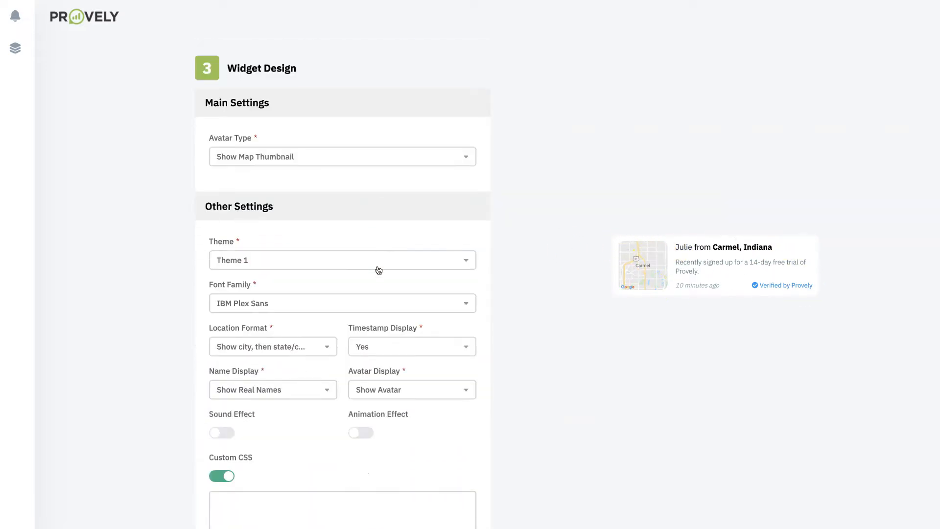
pyautogui.scroll(-4, 379, 270)
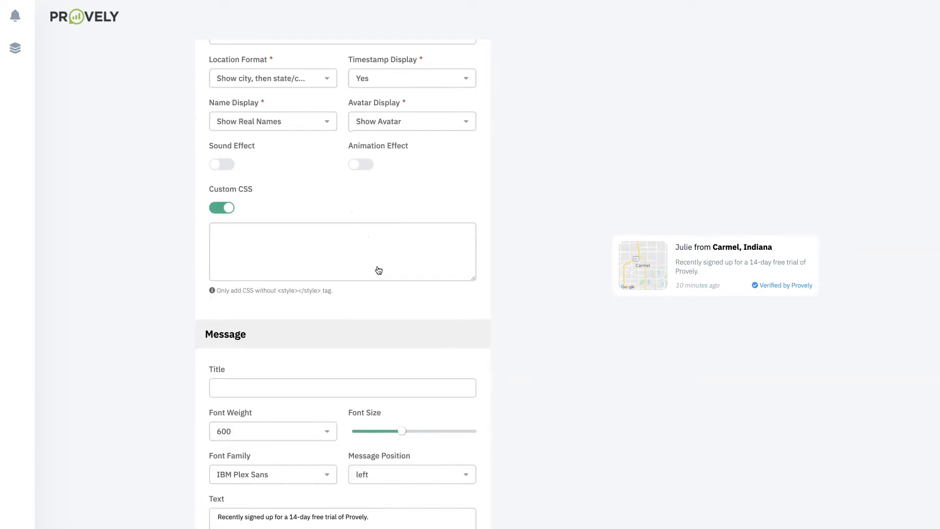
pyautogui.scroll(-6, 379, 270)
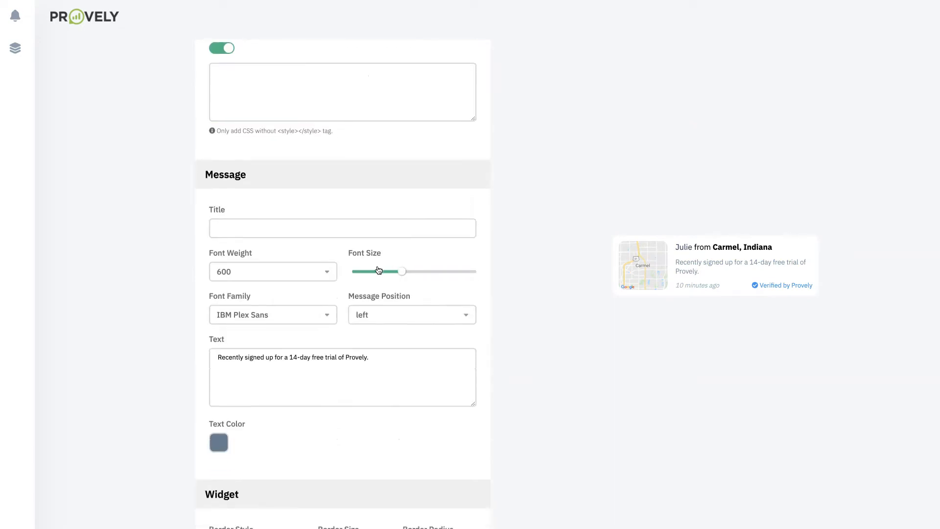
pyautogui.scroll(-4, 378, 270)
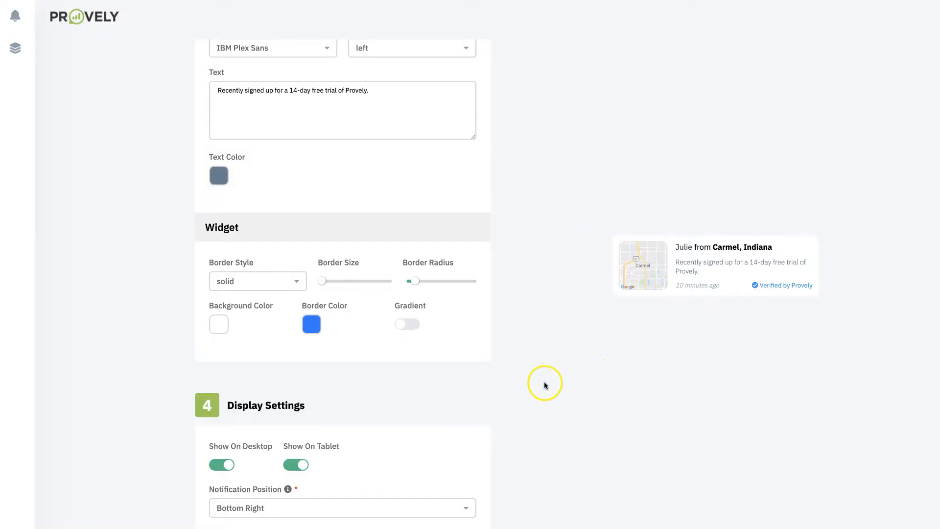
pyautogui.scroll(7, 482, 351)
pyautogui.scroll(19, 481, 348)
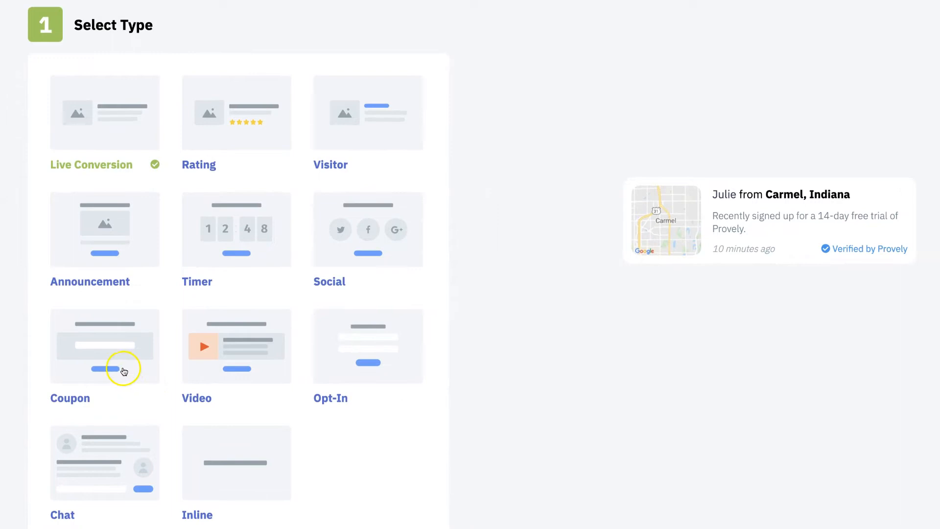
# Change the notification type to Coupon, previewing the Announcement type before returning to Coupon.
pyautogui.click(114, 342)
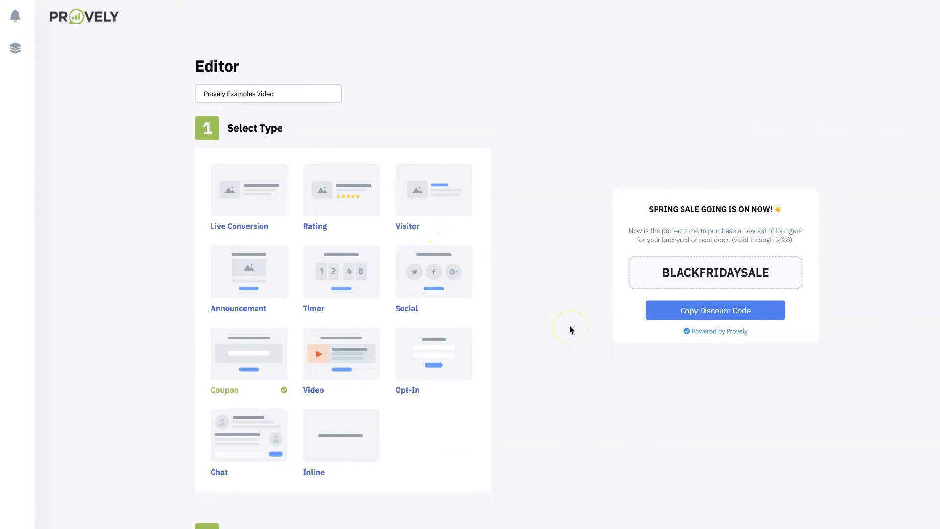
pyautogui.click(247, 271)
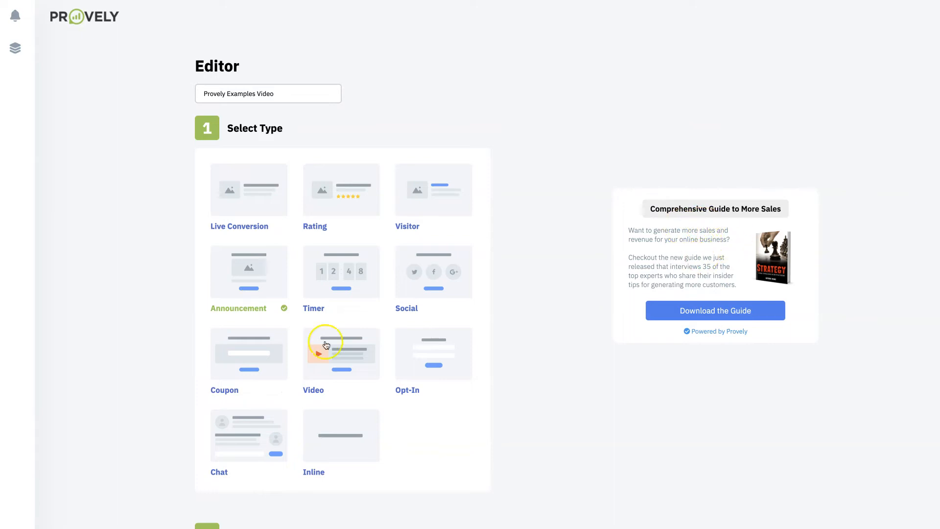
pyautogui.click(247, 355)
# Set the coupon's title to "Purchased AmaLinks Pro 1 day ago" from the text notes and enlarge the title font.
pyautogui.scroll(-10, 402, 358)
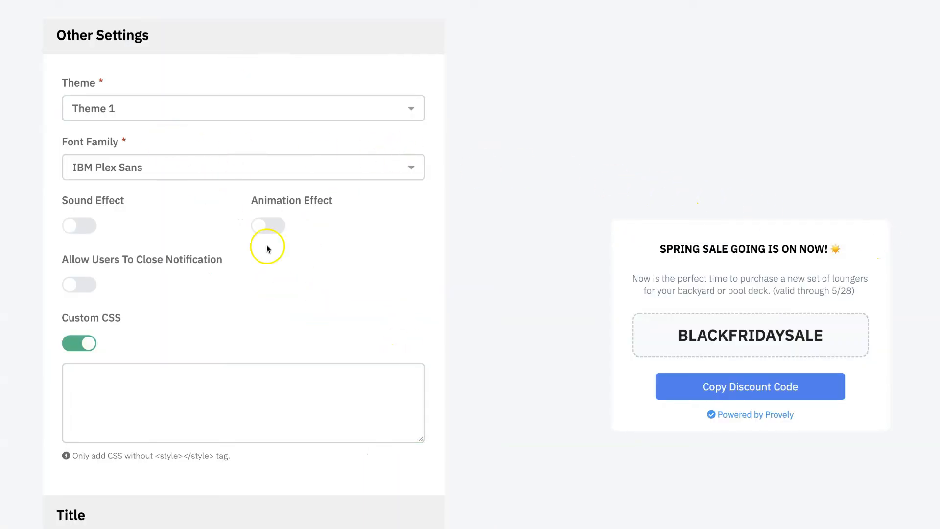
pyautogui.scroll(-5, 340, 382)
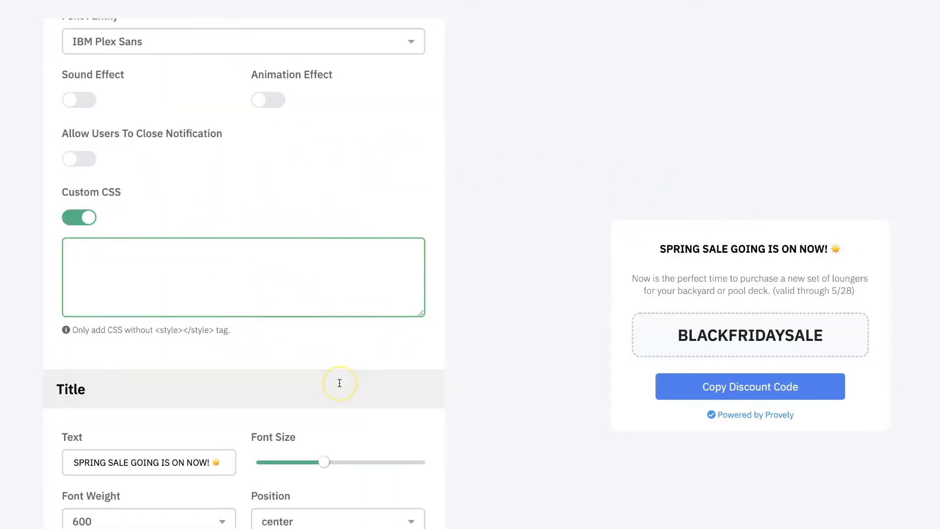
pyautogui.click(94, 350)
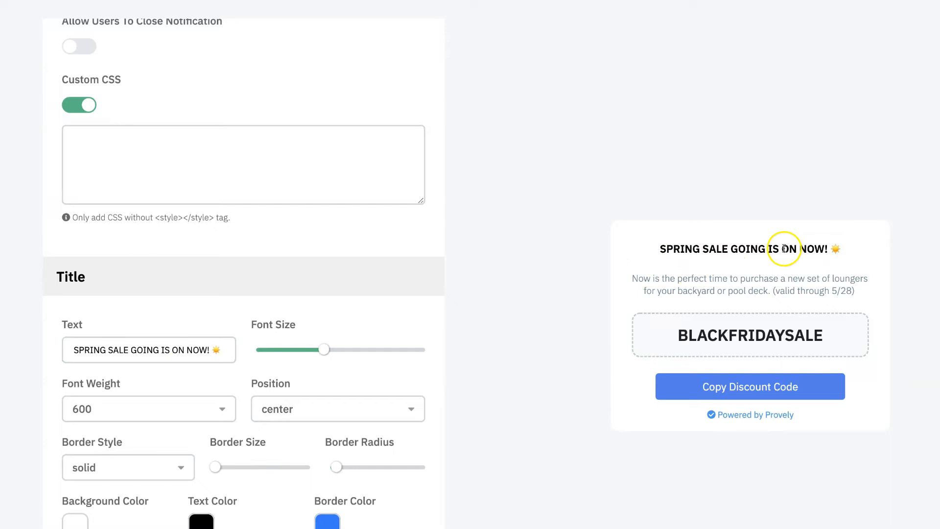
pyautogui.scroll(1, 293, 147)
pyautogui.press('super+Tab')
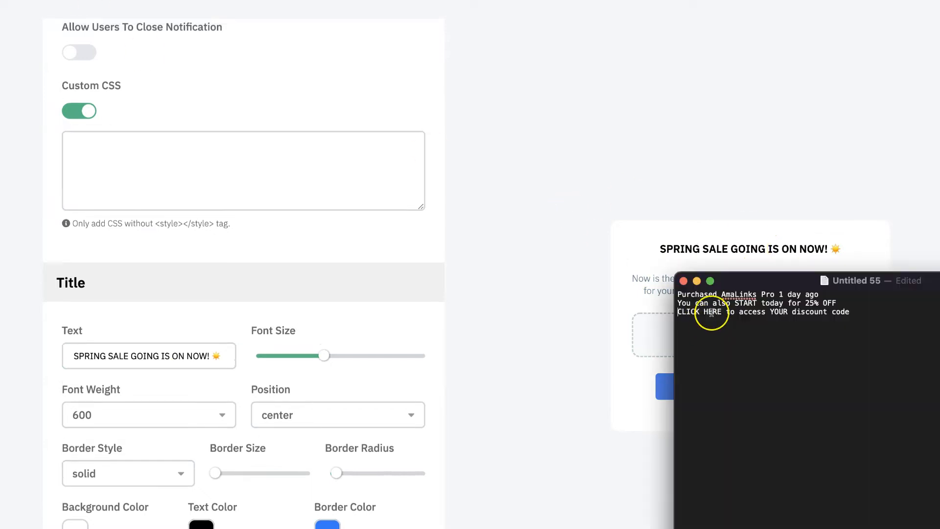
pyautogui.moveTo(826, 296); pyautogui.dragTo(719, 294)
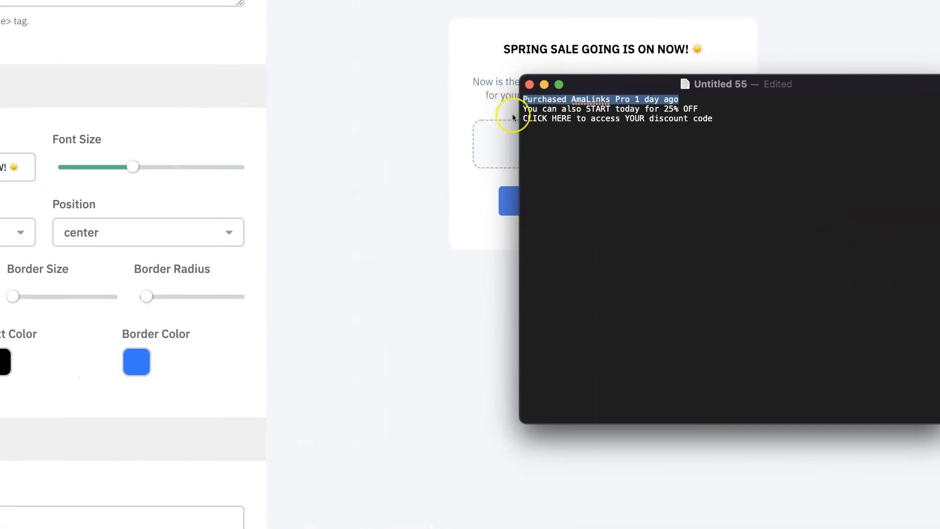
pyautogui.click(305, 119)
pyautogui.tripleClick(102, 264)
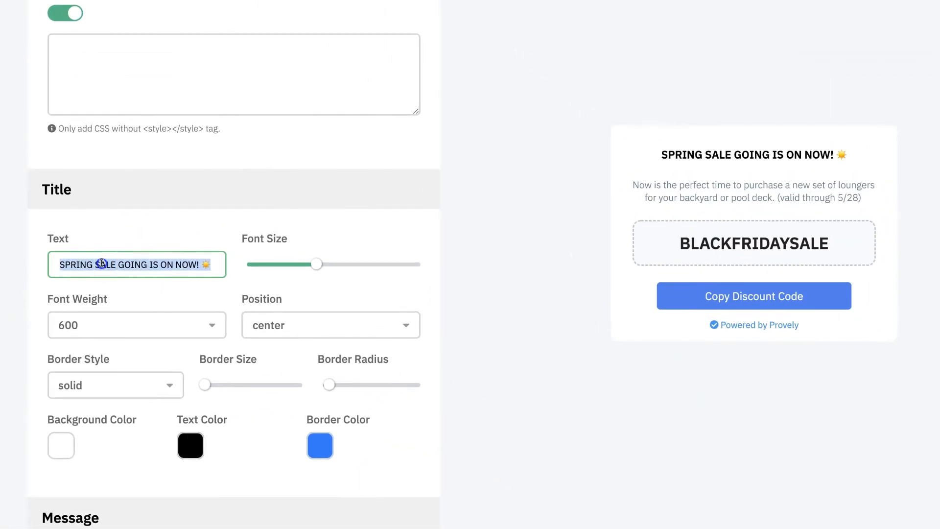
pyautogui.write('Purchased AmaLinks Pro 1 day ago')
pyautogui.click(312, 263)
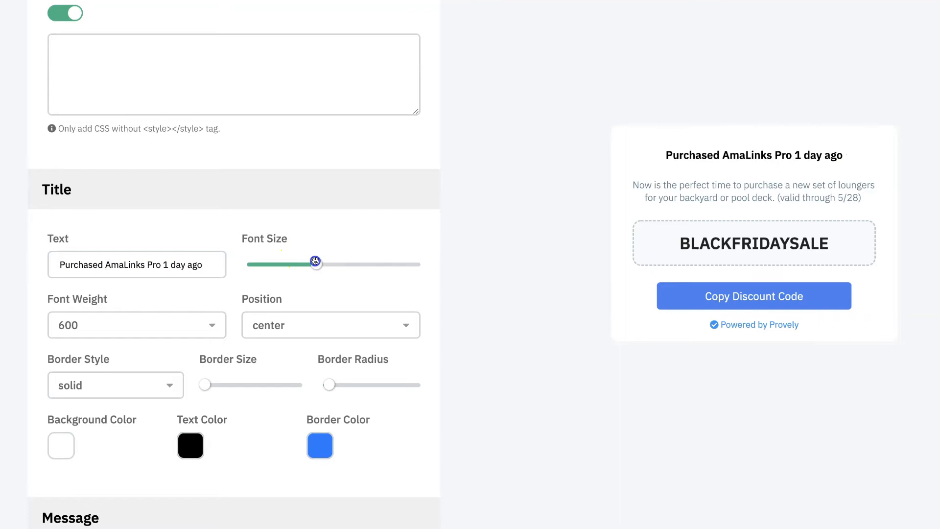
pyautogui.moveTo(319, 263); pyautogui.dragTo(362, 262)
# Replace the coupon's title with "You can also START today for 25% OFF" from the notes and set its font size to 21.
pyautogui.press('super+Tab')
pyautogui.click(632, 234)
pyautogui.click(141, 263)
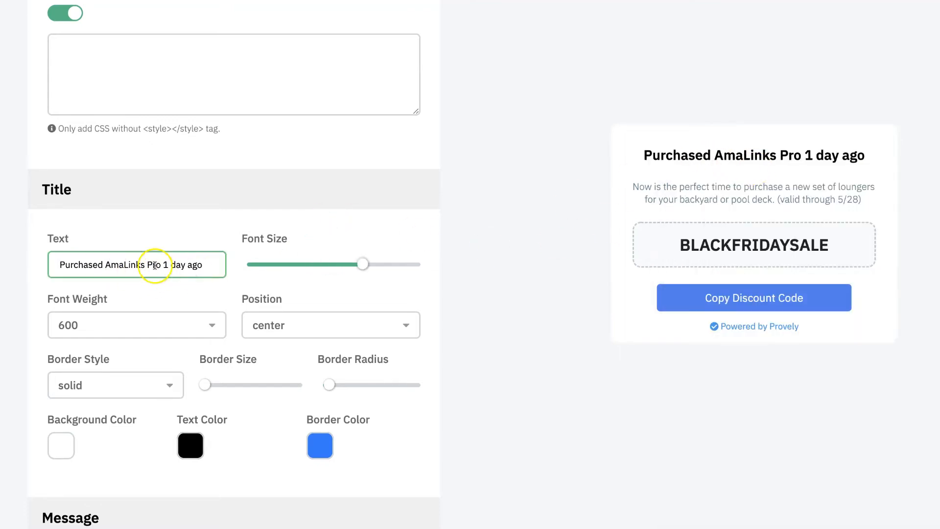
pyautogui.press('super+a')
pyautogui.write('You can also START today for 25% OFF')
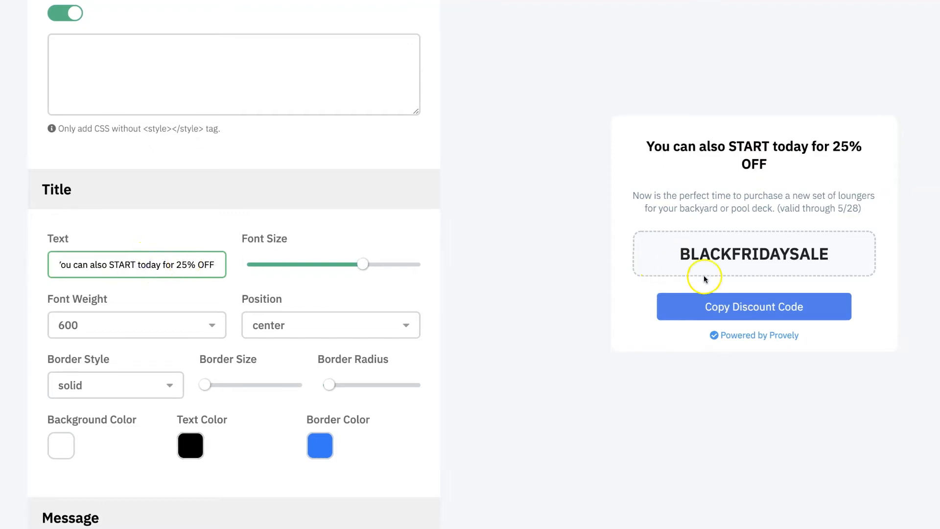
pyautogui.moveTo(362, 263); pyautogui.dragTo(373, 264)
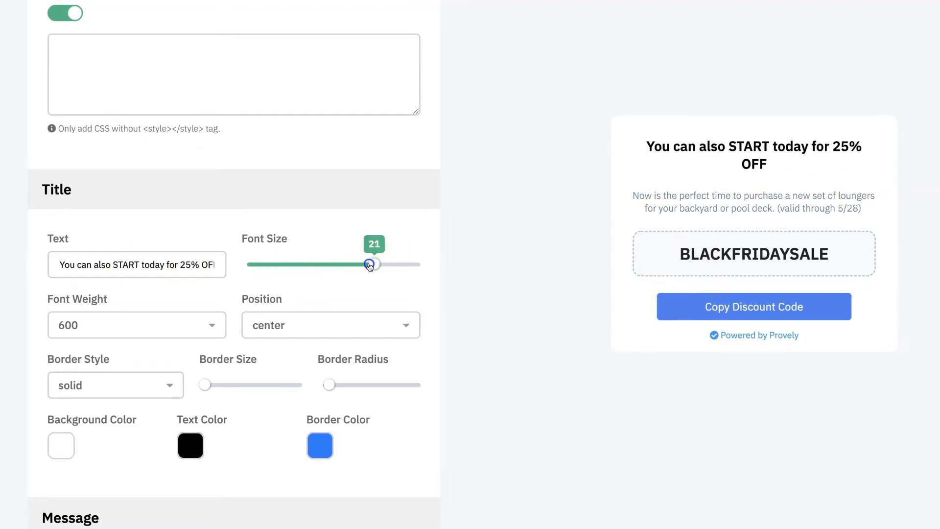
# Replace the coupon's message text with "CLICK HERE to access YOUR discount code".
pyautogui.scroll(-5, 220, 321)
pyautogui.scroll(-4, 218, 321)
pyautogui.click(183, 374)
pyautogui.moveTo(178, 344); pyautogui.dragTo(49, 340)
pyautogui.moveTo(189, 359); pyautogui.dragTo(29, 339)
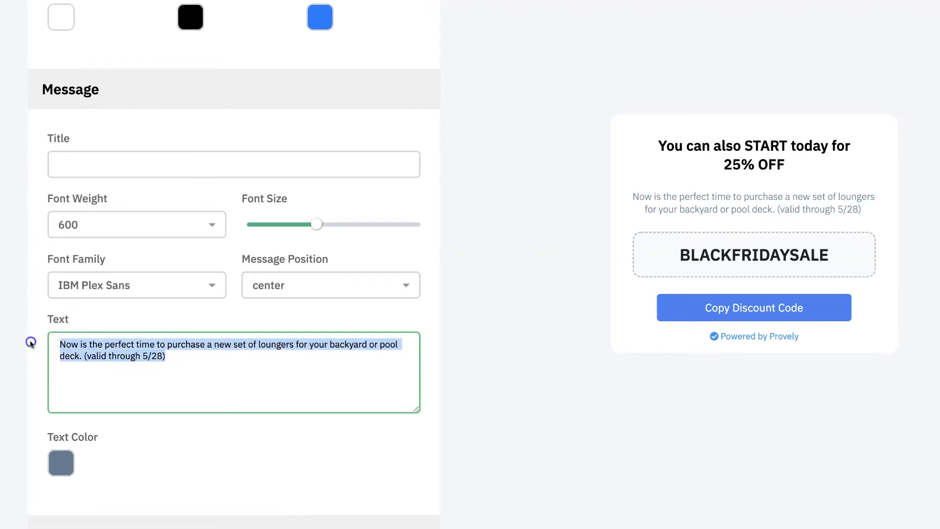
pyautogui.write('CLICK HERE to access YOUR discount code')
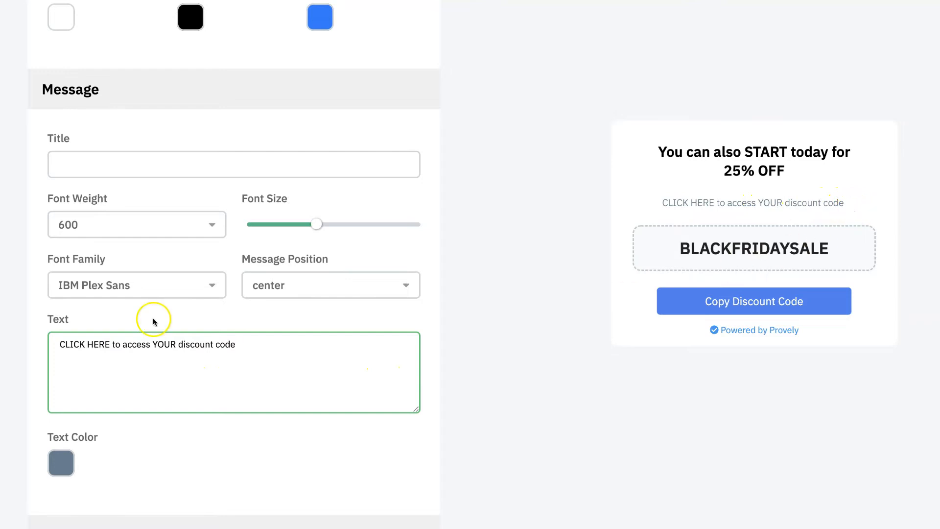
# Try the dotted, solid and dashed border styles on the coupon code box and settle on dotted.
pyautogui.scroll(-5, 219, 377)
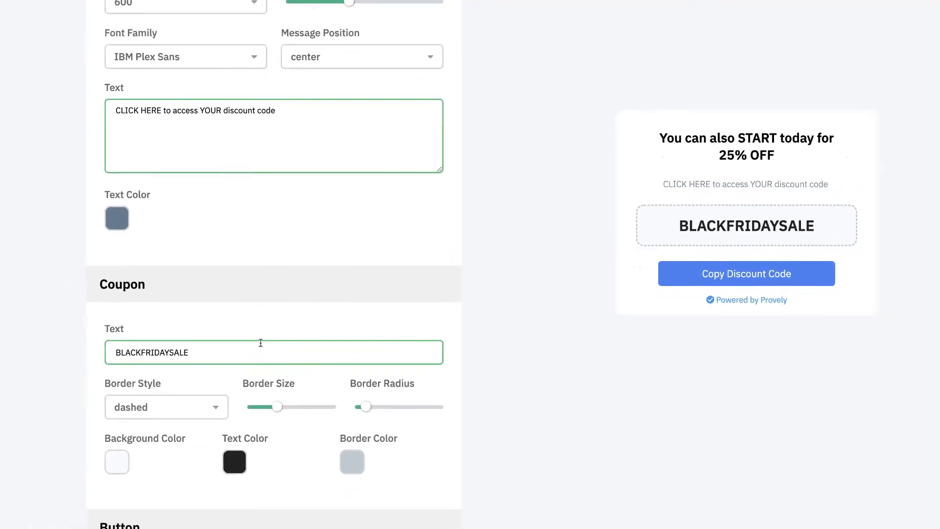
pyautogui.moveTo(202, 351); pyautogui.dragTo(109, 352)
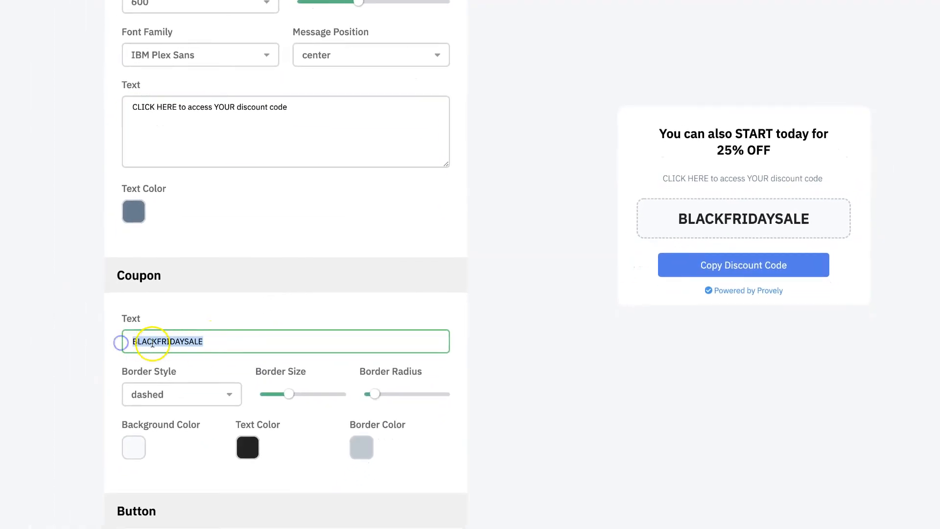
pyautogui.click(203, 397)
pyautogui.click(193, 415)
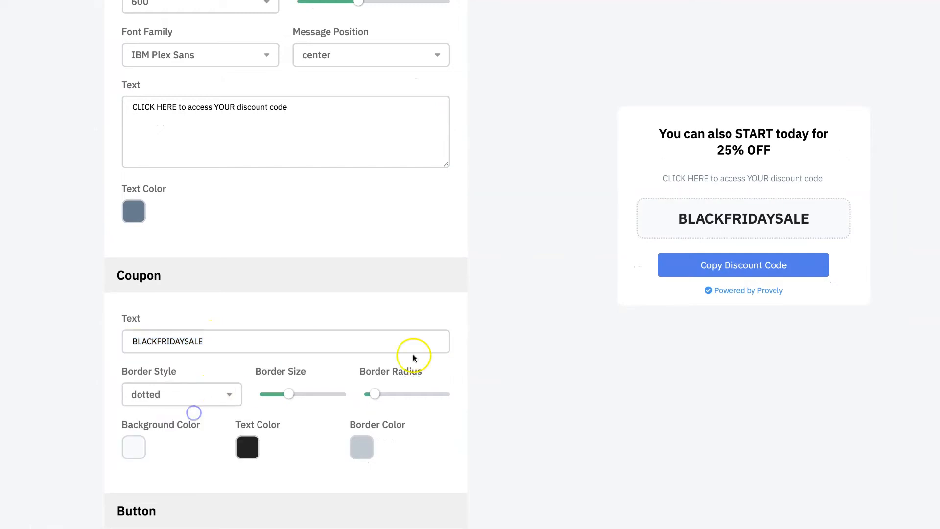
pyautogui.click(189, 396)
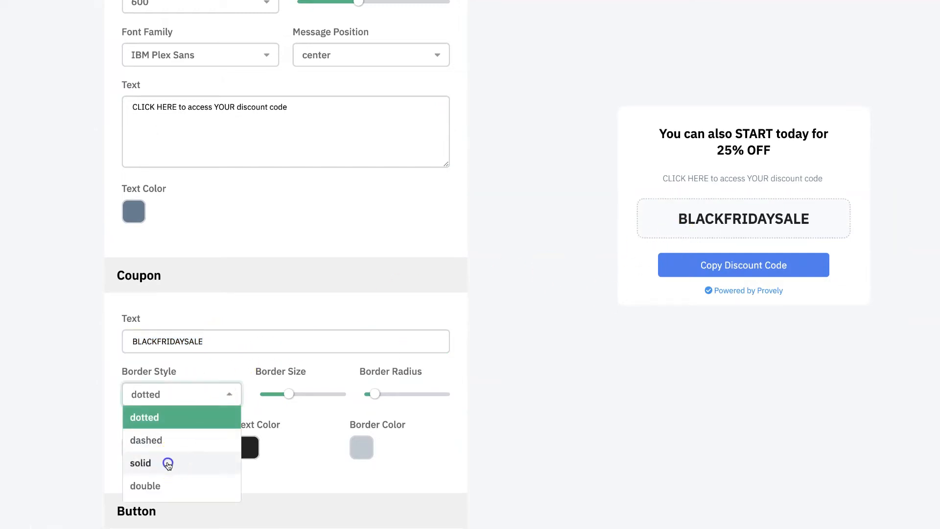
pyautogui.click(194, 461)
pyautogui.click(206, 387)
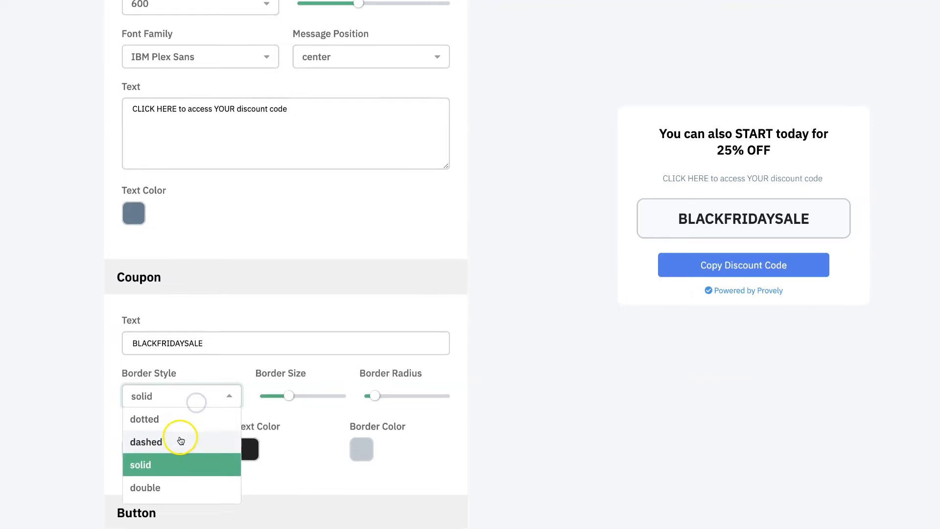
pyautogui.click(182, 441)
pyautogui.click(181, 396)
pyautogui.click(180, 416)
# Set the coupon code box's border size to 1 and its border radius to 20.
pyautogui.moveTo(287, 391); pyautogui.dragTo(277, 392)
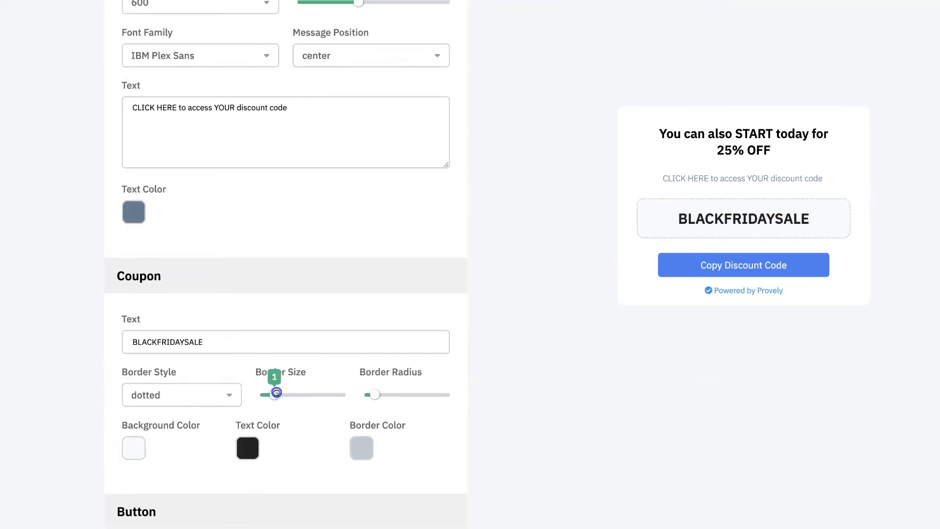
pyautogui.moveTo(373, 393); pyautogui.dragTo(381, 391)
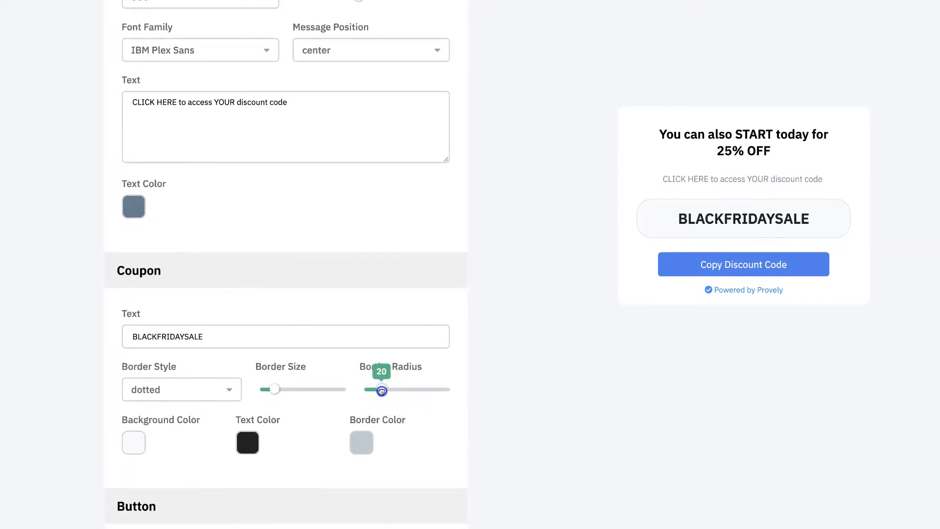
pyautogui.moveTo(274, 390); pyautogui.dragTo(280, 390)
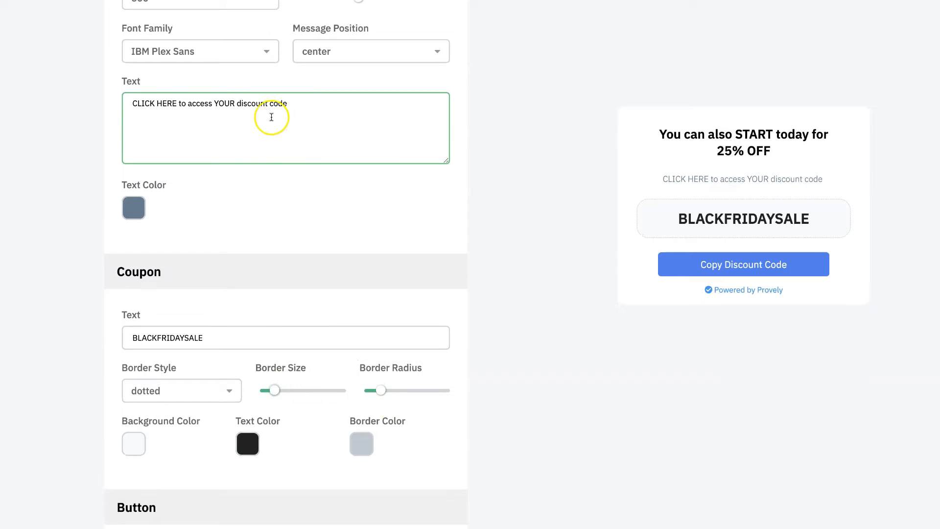
# Change the coupon code text to "25OFF", undoing a wrongly pasted message first.
pyautogui.moveTo(213, 338); pyautogui.dragTo(101, 336)
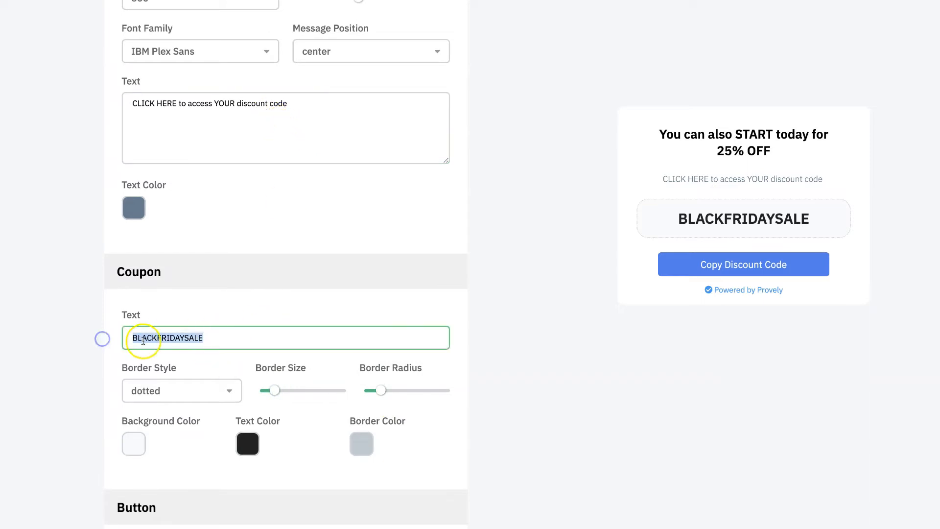
pyautogui.write('CLICK HERE to access YOUR disc')
pyautogui.hotkey('ctrl', 'z')
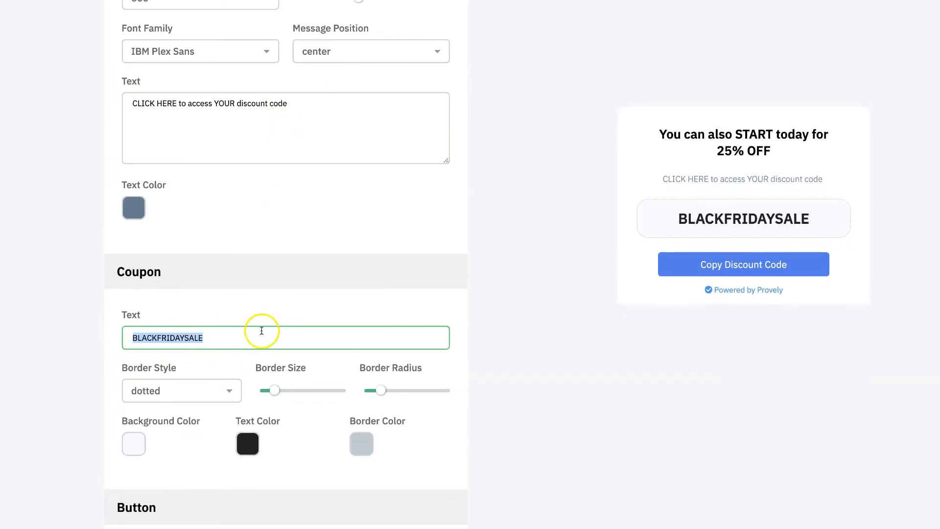
pyautogui.write('2')
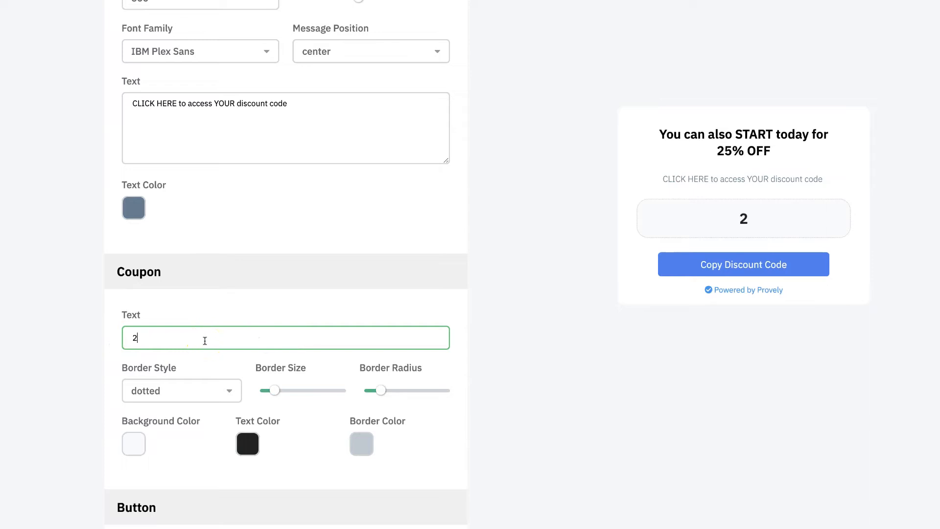
pyautogui.write('5OFF')
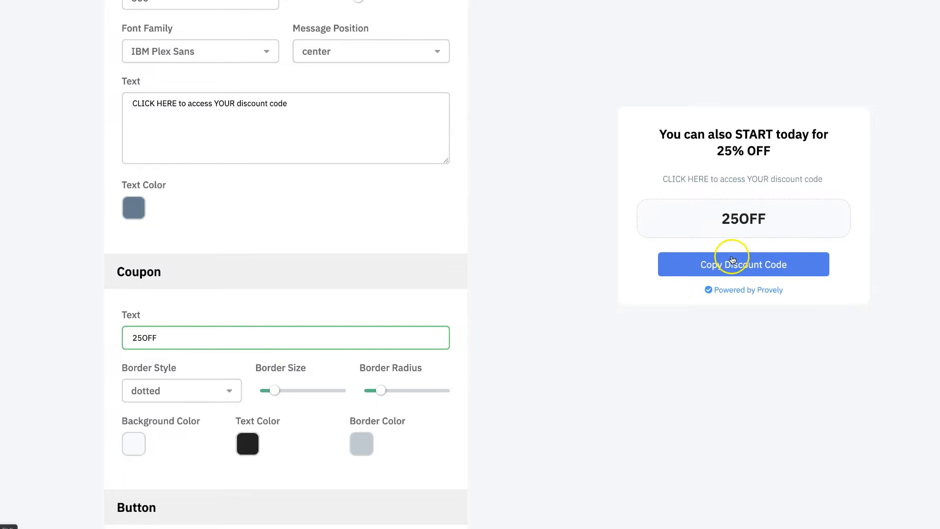
# Change the coupon button's text to "CLAIM DISCOUNT NOW".
pyautogui.scroll(-6, 378, 313)
pyautogui.moveTo(205, 269); pyautogui.dragTo(113, 267)
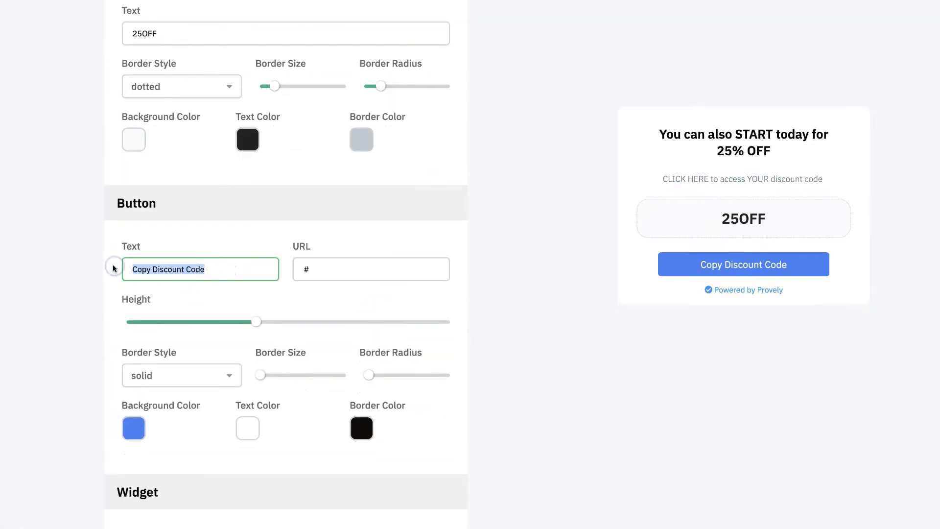
pyautogui.write('CLAIM DISCOUNT NOW')
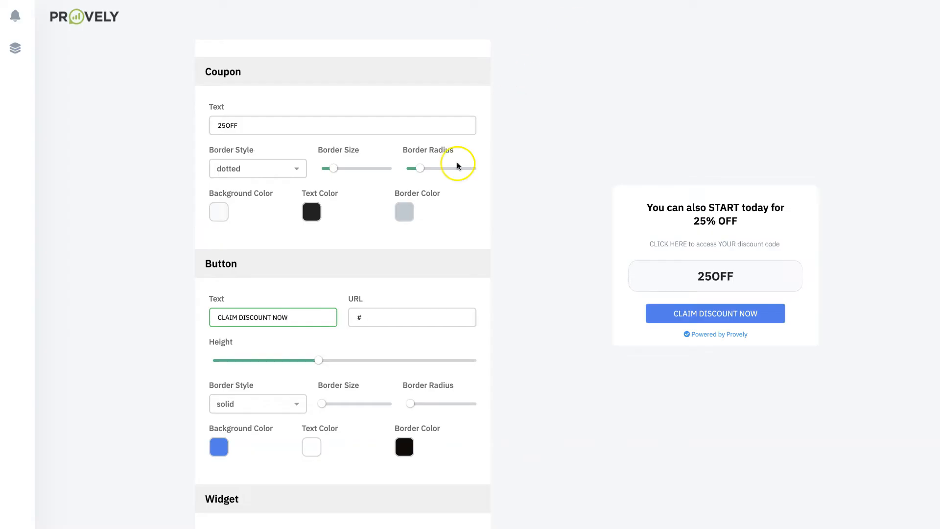
# Switch the notification type from Coupon to Inline.
pyautogui.scroll(15, 416, 220)
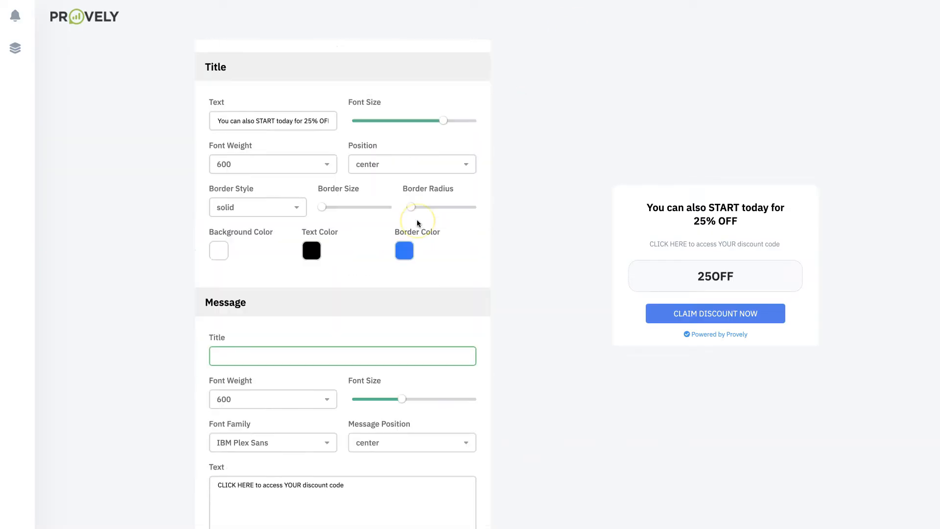
pyautogui.click(342, 371)
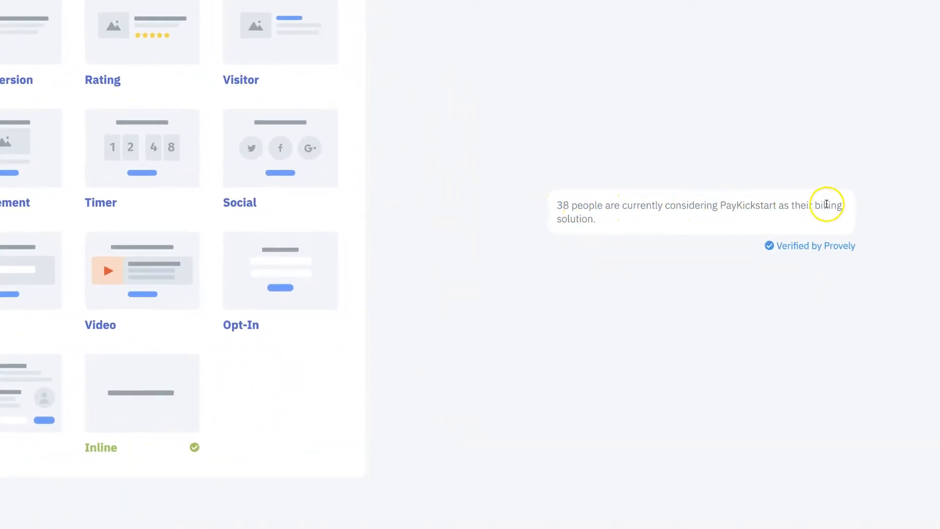
# Replace the inline notification's message text with "145 have registered for tomorrow's event.".
pyautogui.scroll(-15, 342, 237)
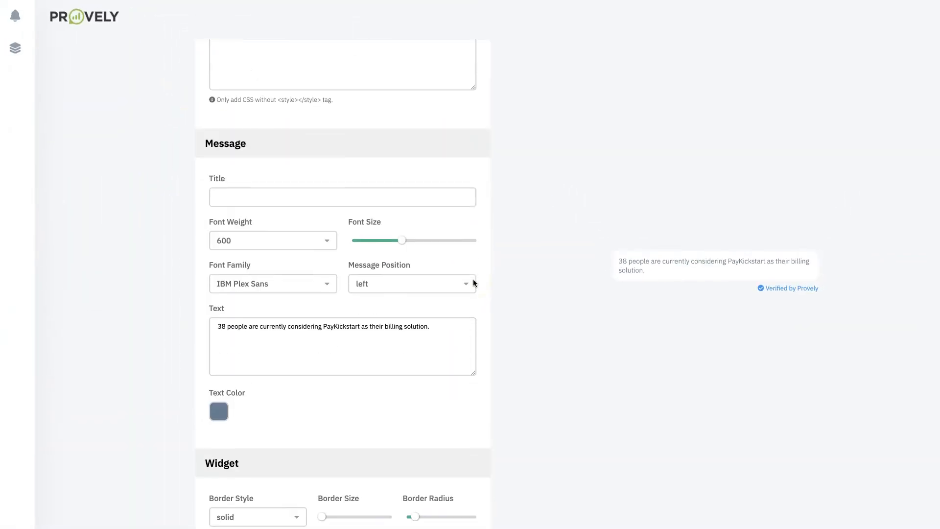
pyautogui.scroll(-2, 473, 280)
pyautogui.click(423, 261)
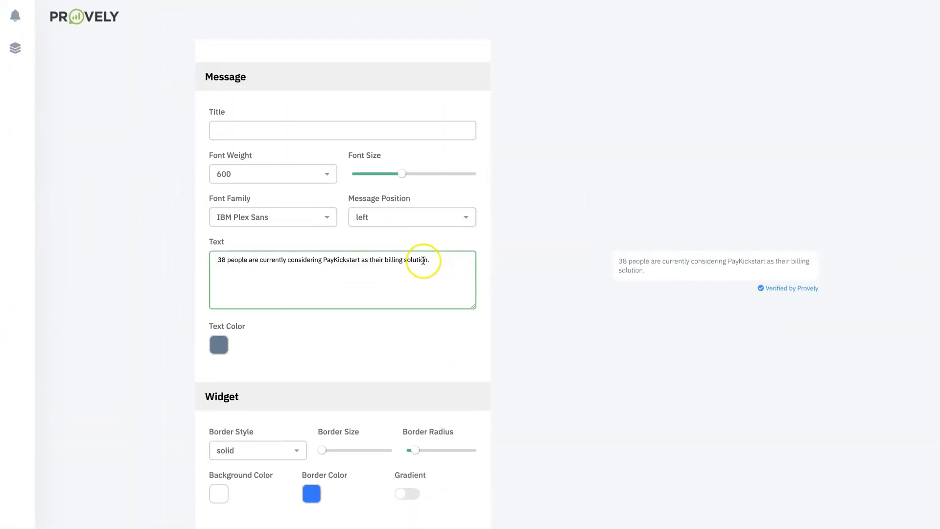
pyautogui.hotkey('ctrl', 'a')
pyautogui.write('14')
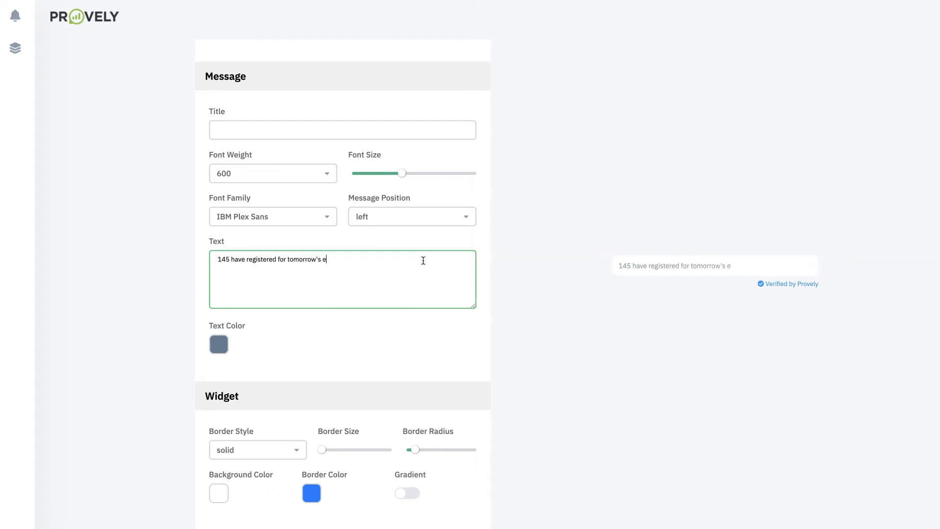
pyautogui.scroll(1, 684, 267)
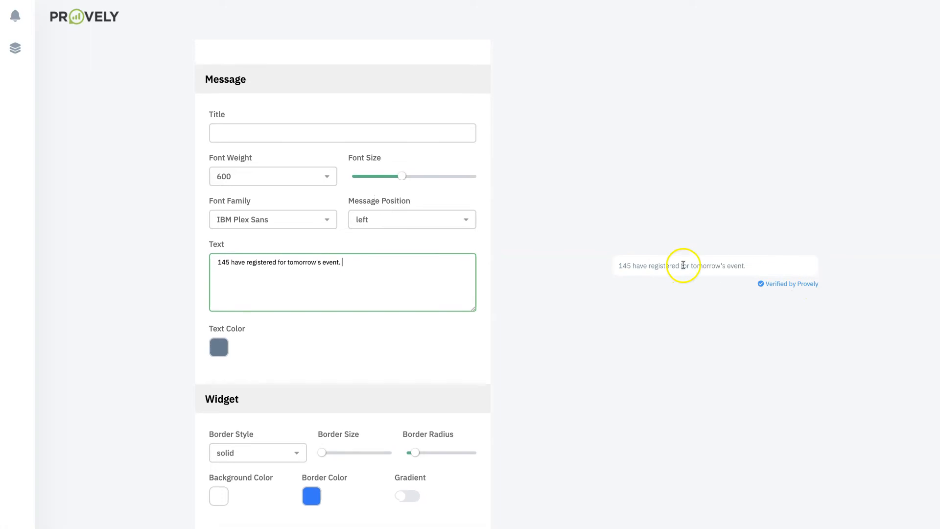
pyautogui.moveTo(228, 265); pyautogui.dragTo(208, 265)
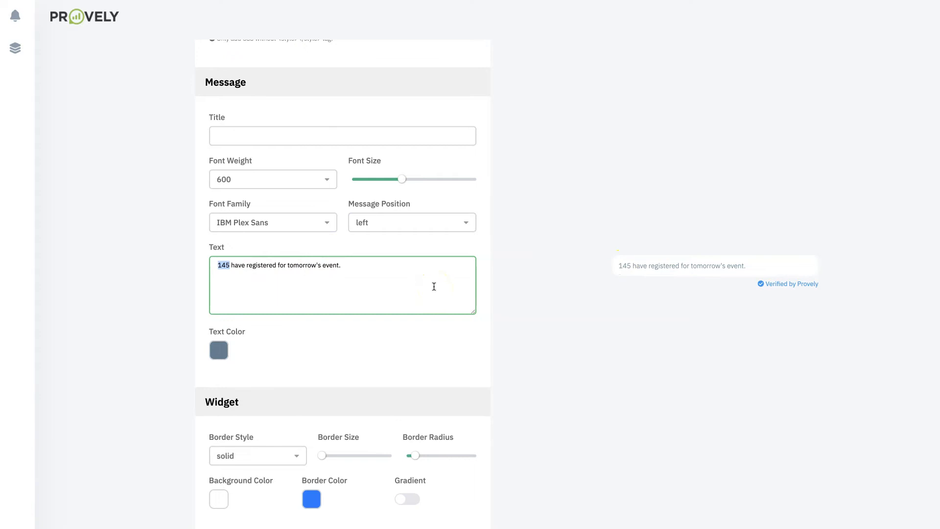
# Switch the notification type from Inline to Coupon.
pyautogui.scroll(15, 434, 286)
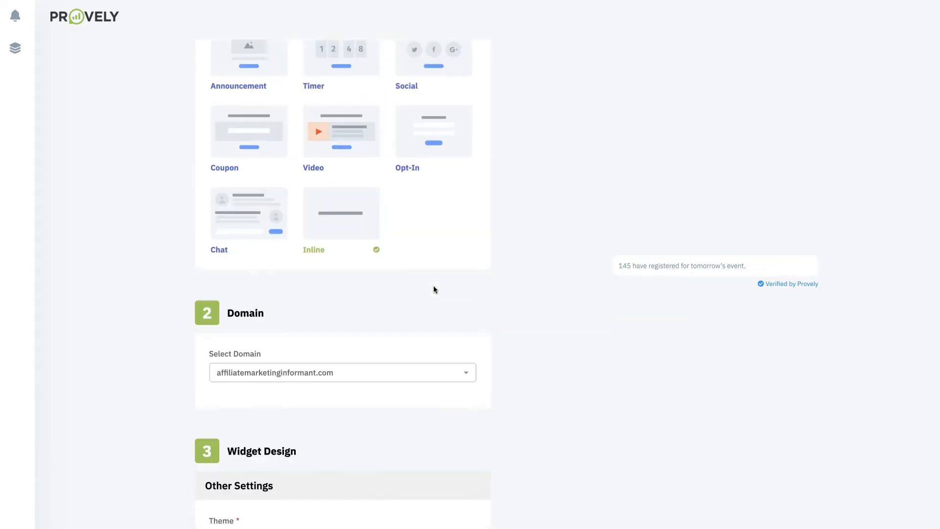
pyautogui.scroll(3, 433, 289)
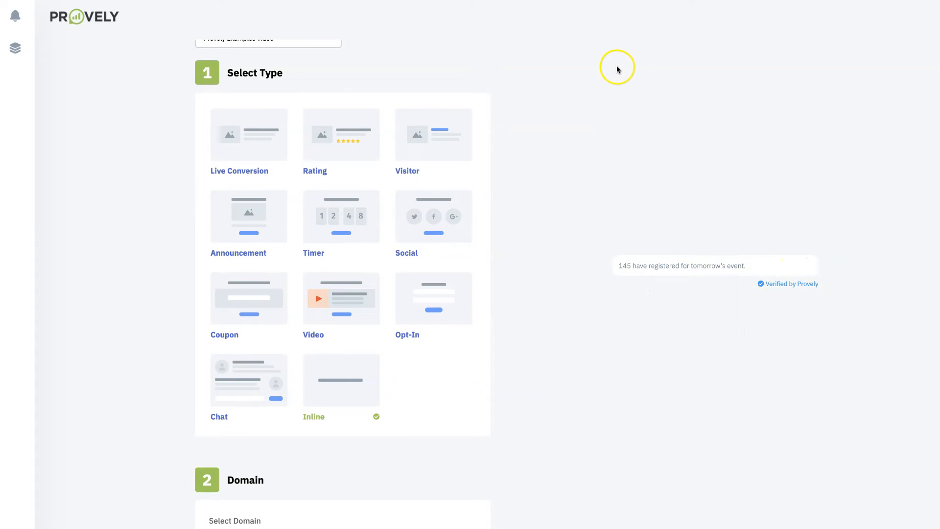
pyautogui.scroll(1, 590, 66)
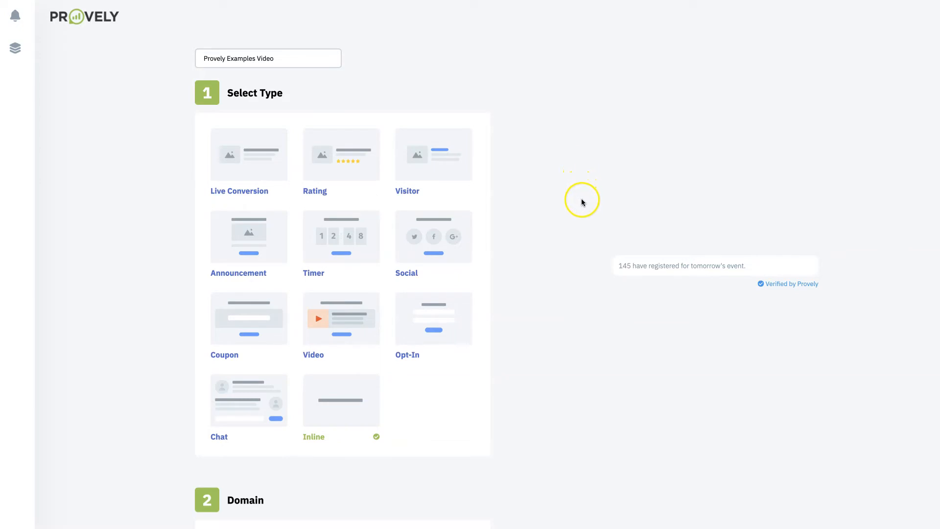
pyautogui.click(240, 345)
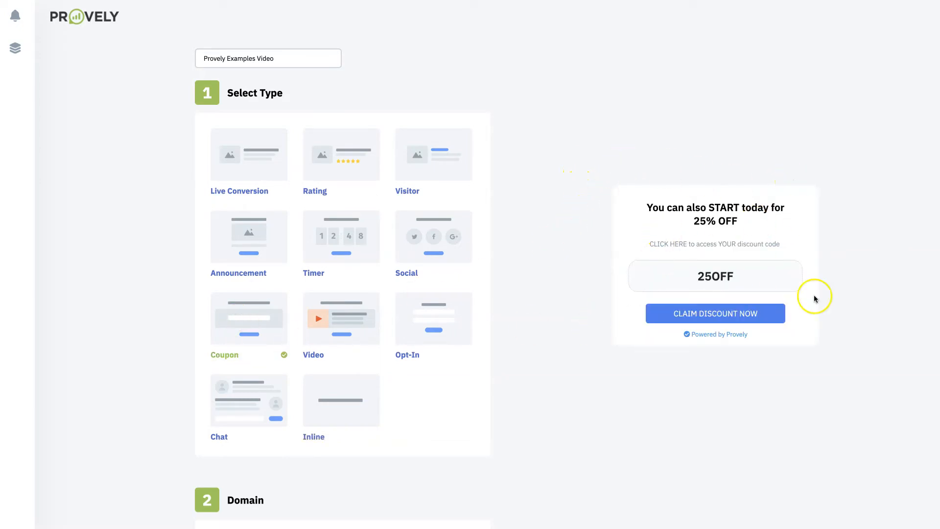
# Replace the coupon notification's title text with "80% OFF COURSE" from the text notes.
pyautogui.scroll(-6, 401, 264)
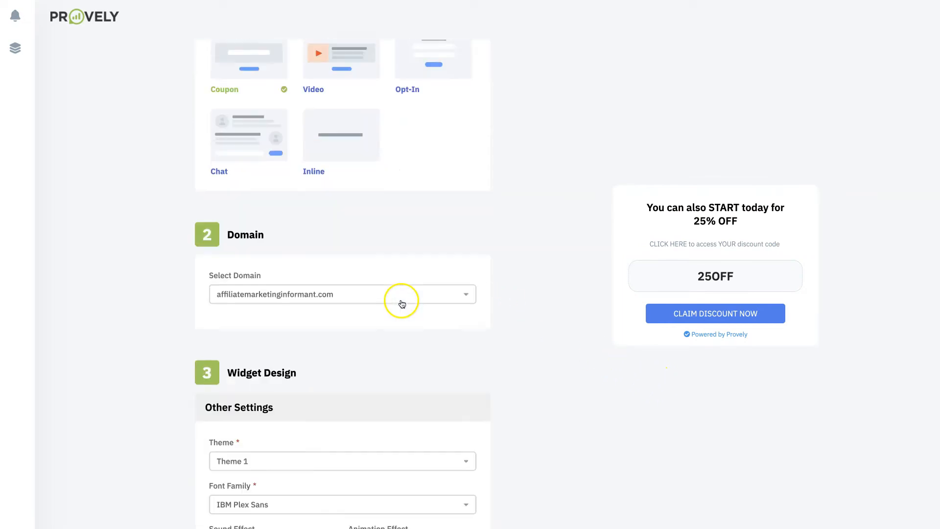
pyautogui.scroll(-10, 401, 303)
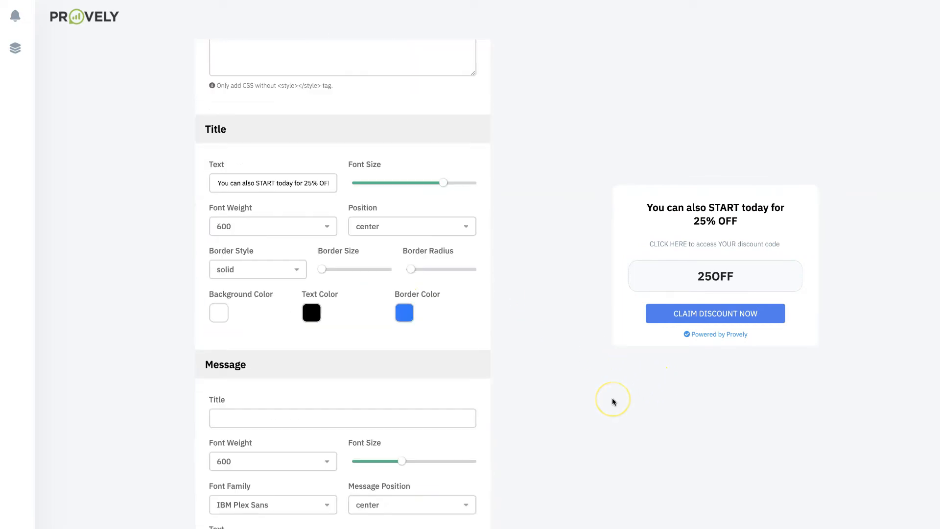
pyautogui.press('super+Tab')
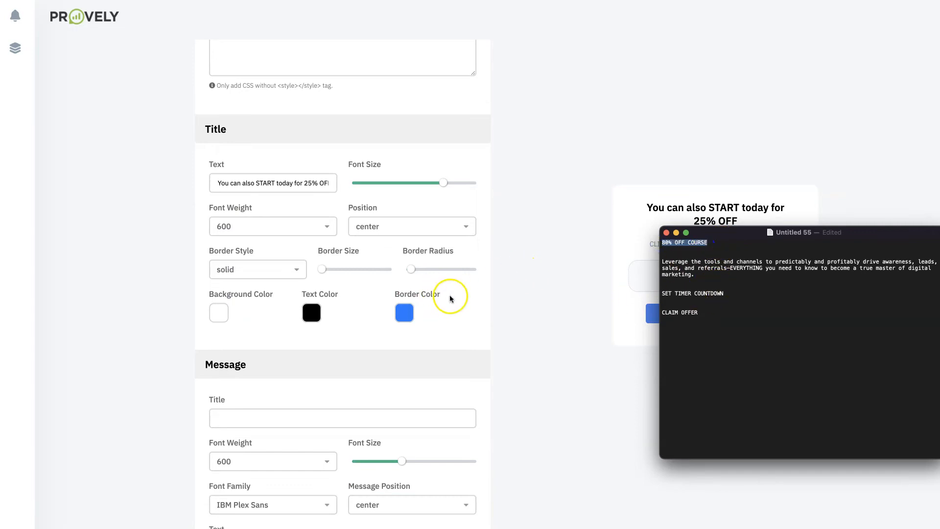
pyautogui.click(296, 182)
pyautogui.press('super+a')
pyautogui.write('80% OFF COURSE')
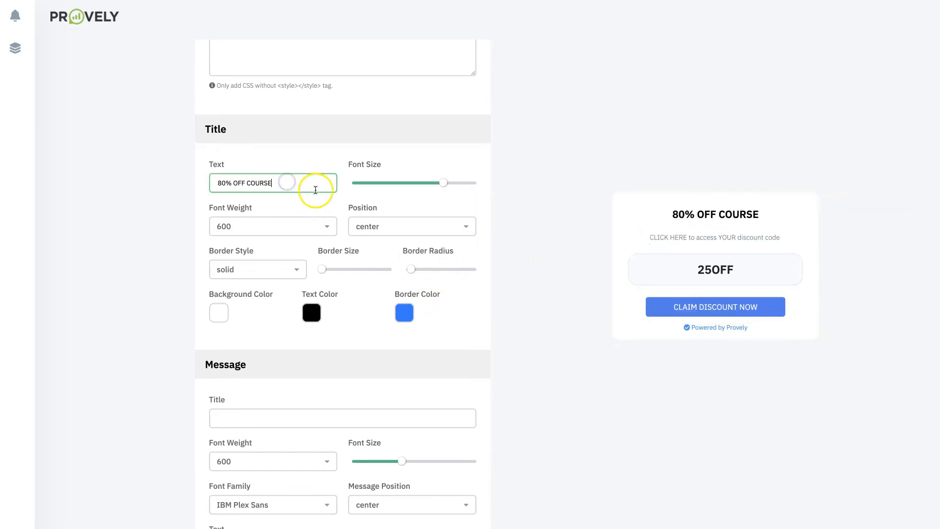
# Enlarge the coupon title's font and set its text color to green 05A045.
pyautogui.moveTo(442, 183); pyautogui.dragTo(454, 189)
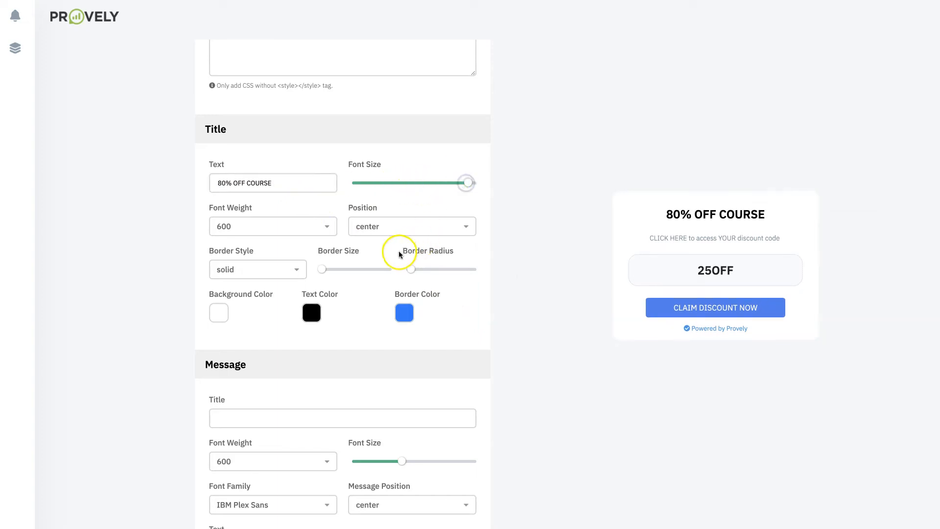
pyautogui.click(310, 313)
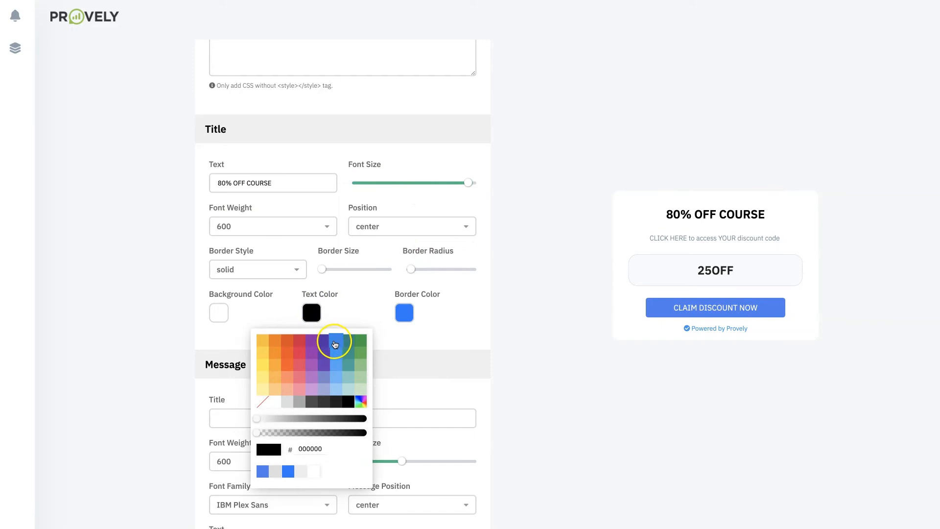
pyautogui.click(360, 341)
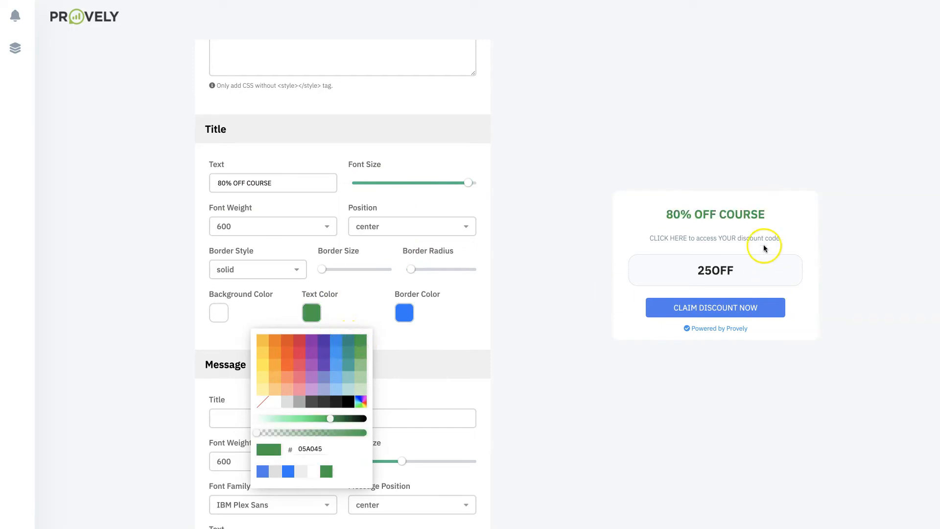
# Replace the coupon's message text with the "Leverage the tools and channels…" course description copied from the text notes.
pyautogui.press('super+Tab')
pyautogui.click(731, 268)
pyautogui.moveTo(706, 278); pyautogui.dragTo(647, 262)
pyautogui.hotkey('ctrl', 'c')
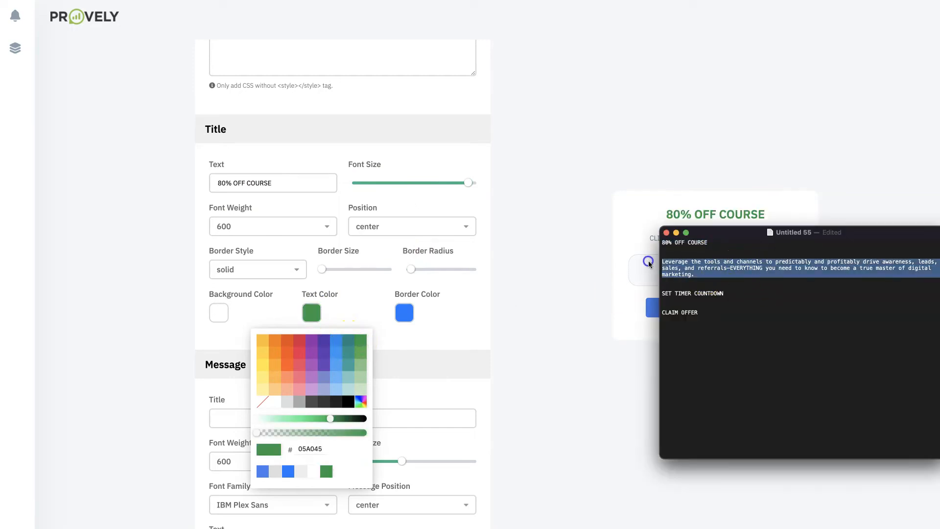
pyautogui.click(510, 262)
pyautogui.scroll(-5, 485, 297)
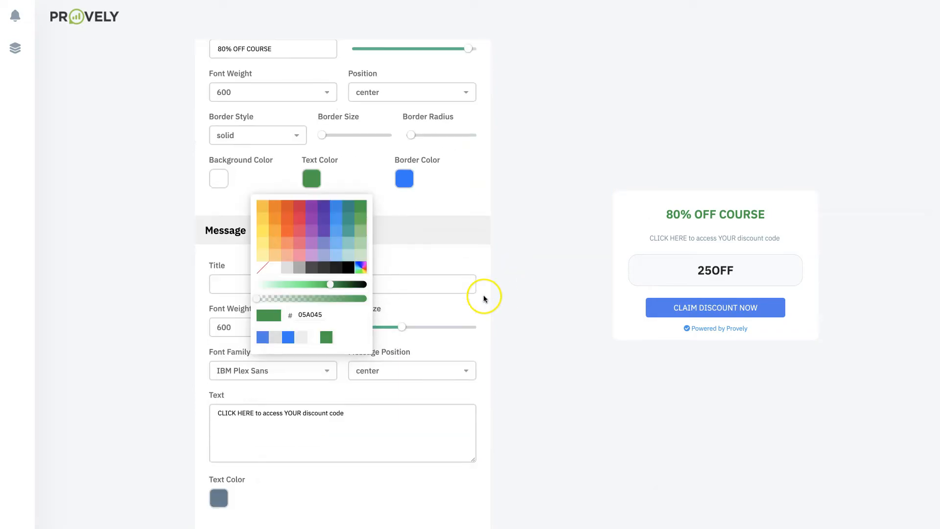
pyautogui.click(307, 327)
pyautogui.hotkey('ctrl', 'a')
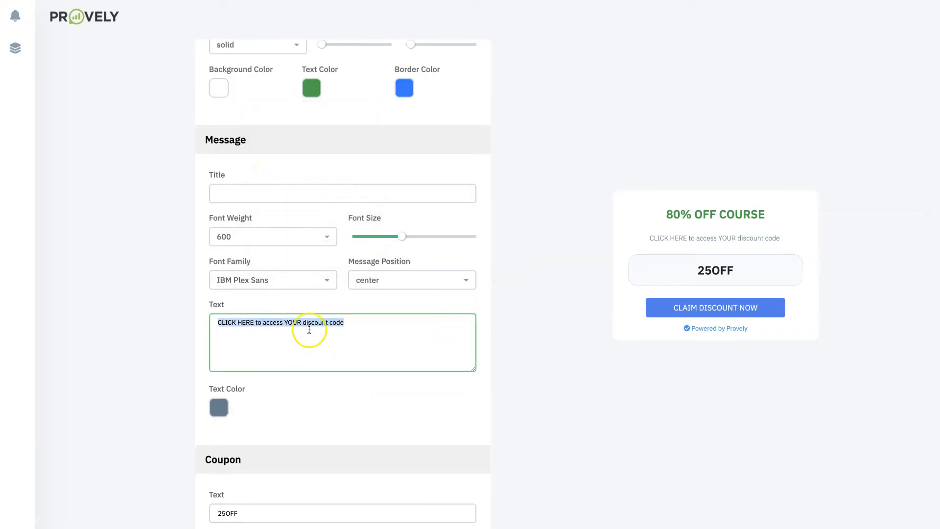
pyautogui.hotkey('ctrl', 'v')
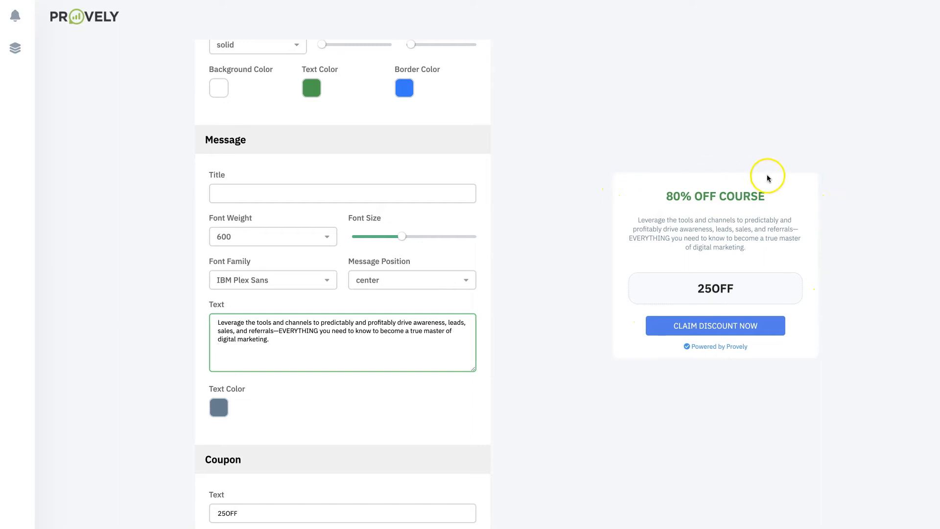
# Change the coupon button's text to "CLAIM OFFER", copied from the text notes, after viewing the DigitalMarketer page's countdown bar.
pyautogui.scroll(-1, 770, 195)
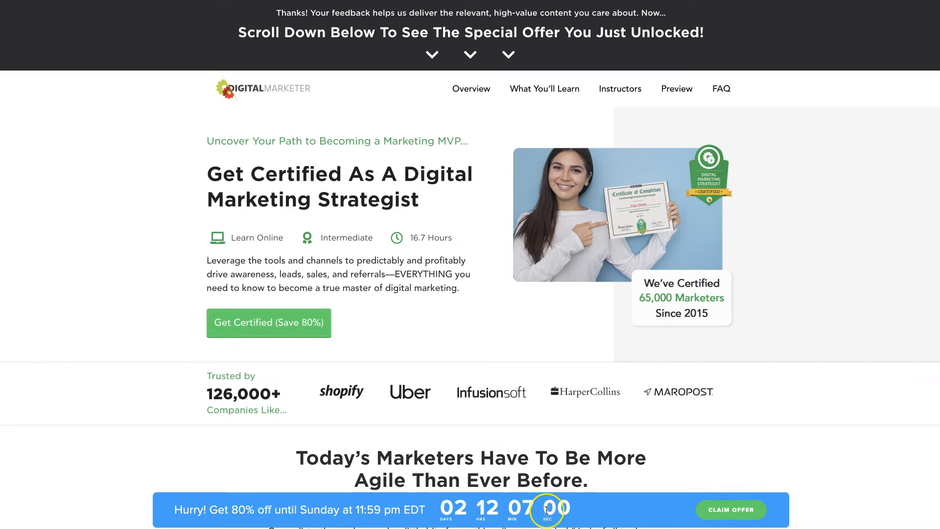
pyautogui.scroll(-1, 572, 461)
pyautogui.scroll(1, 573, 459)
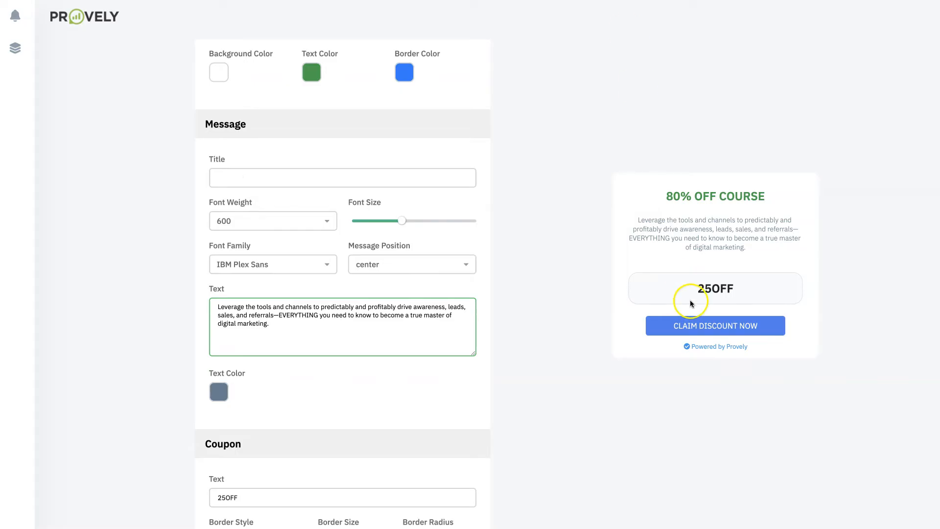
pyautogui.press('super+Tab')
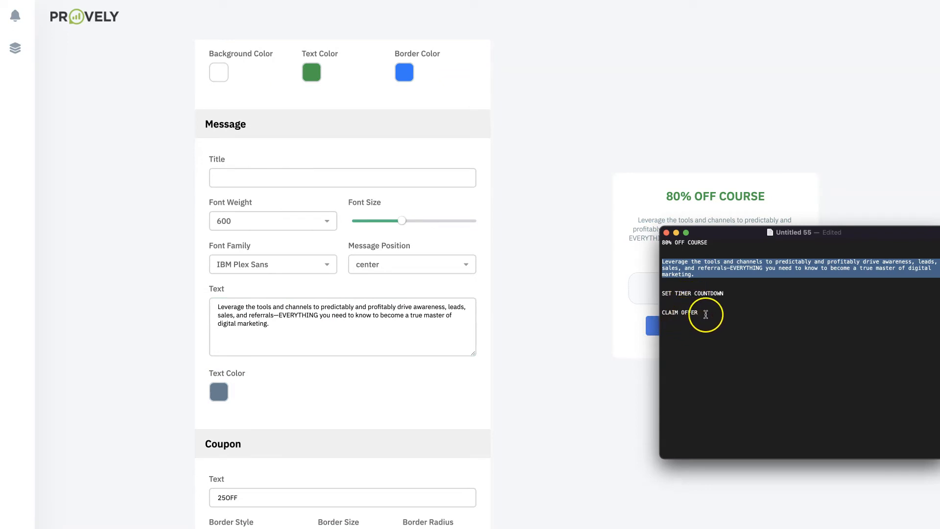
pyautogui.moveTo(702, 312); pyautogui.dragTo(647, 313)
pyautogui.press('super+c')
pyautogui.click(470, 338)
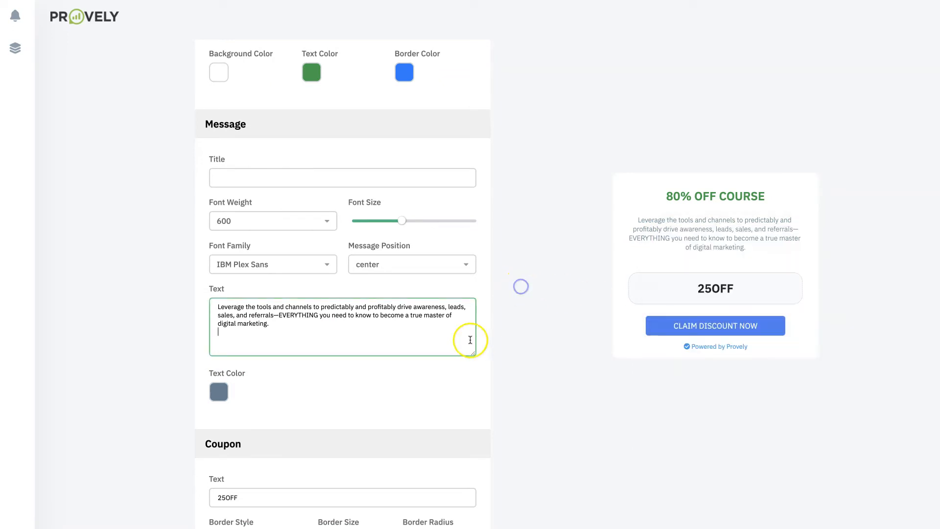
pyautogui.scroll(-5, 470, 337)
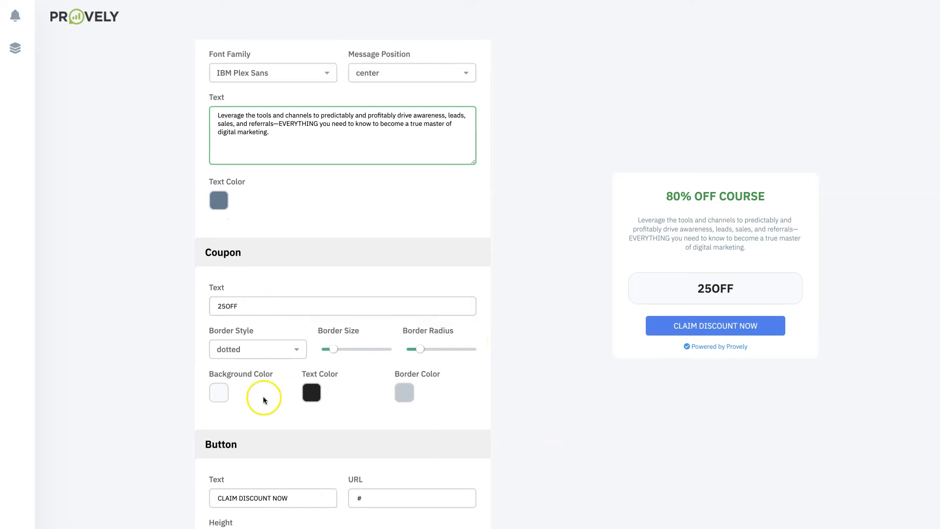
pyautogui.moveTo(302, 500); pyautogui.dragTo(205, 495)
pyautogui.press('super+v')
# Change the coupon code text to "80OFF".
pyautogui.hotkey('shift', 'Tab')
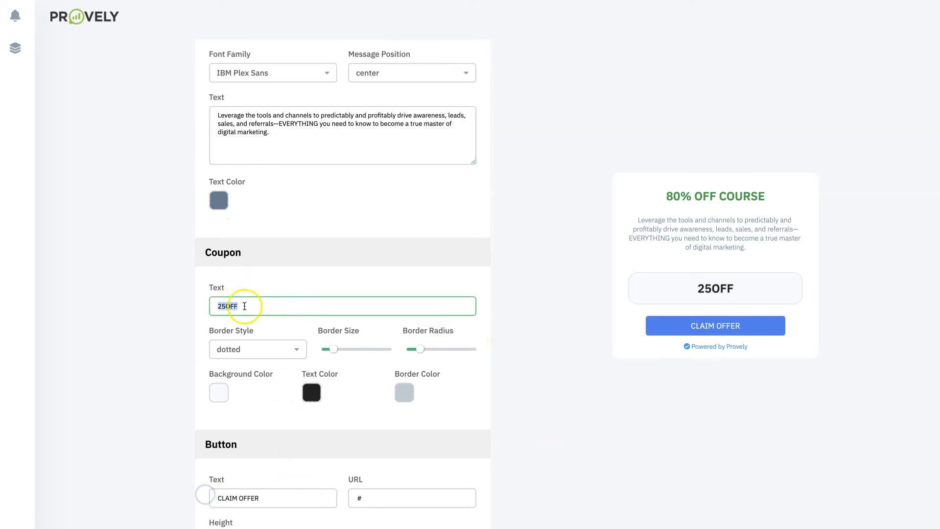
pyautogui.moveTo(244, 306); pyautogui.dragTo(220, 305)
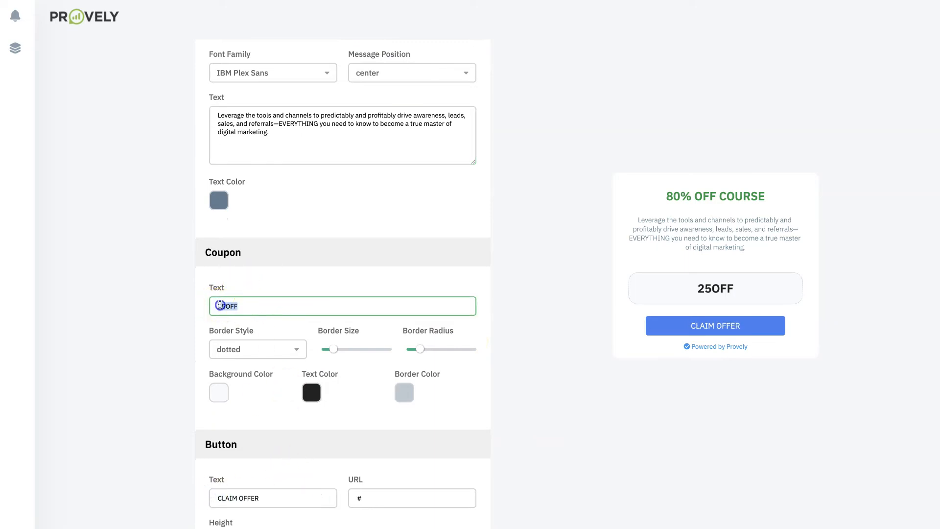
pyautogui.write('80')
pyautogui.scroll(-1, 435, 324)
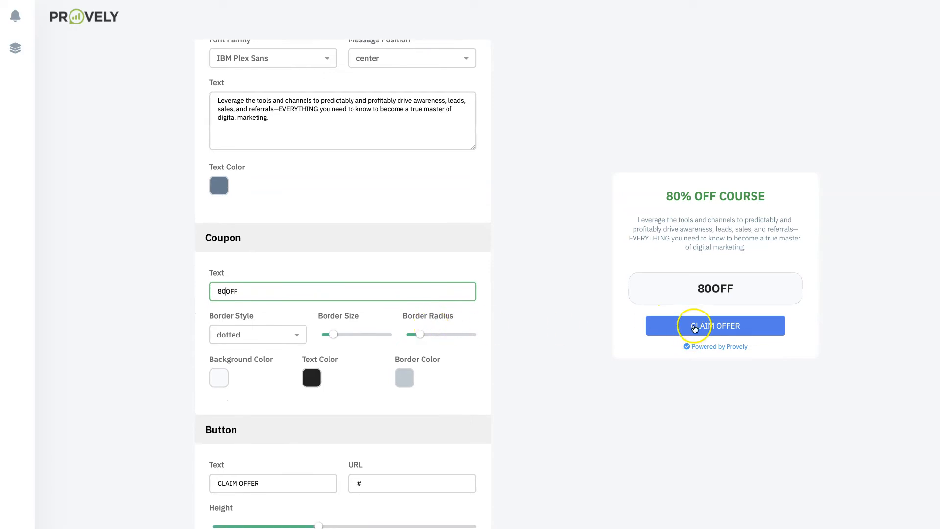
pyautogui.scroll(-6, 373, 177)
pyautogui.click(373, 178)
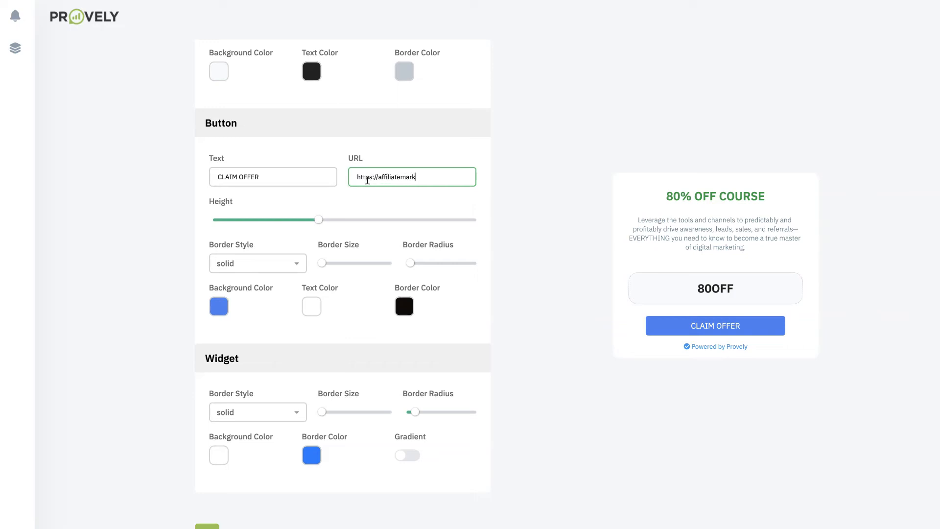
pyautogui.write('ginfo')
pyautogui.tripleClick(439, 182)
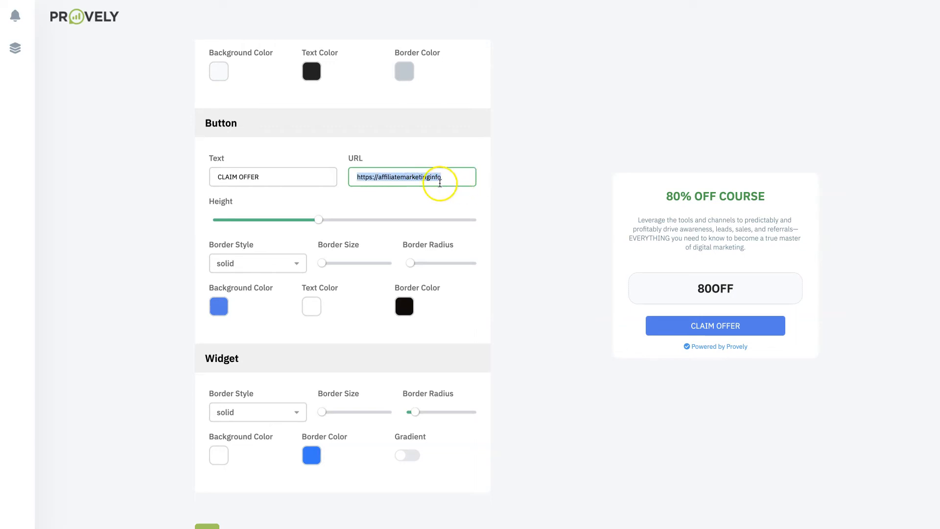
pyautogui.click(470, 178)
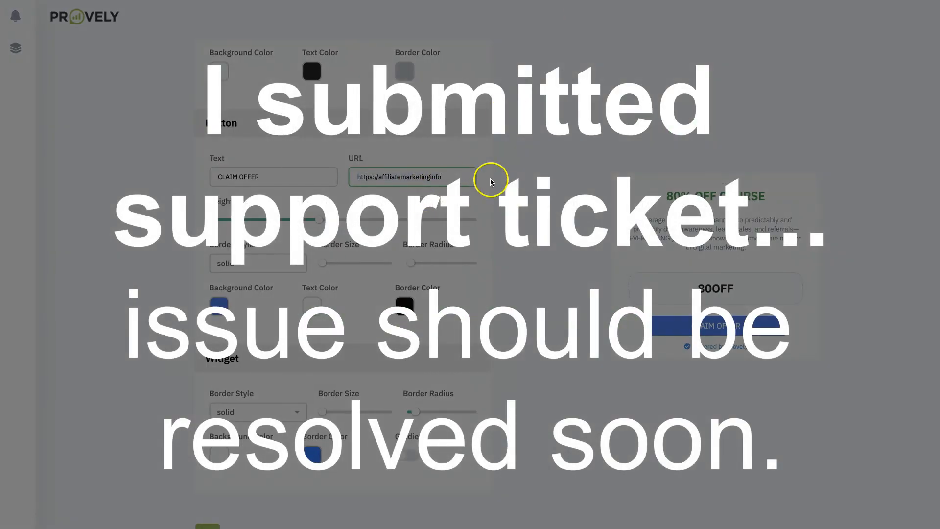
pyautogui.doubleClick(413, 175)
pyautogui.click(468, 176)
pyautogui.moveTo(453, 175); pyautogui.dragTo(329, 175)
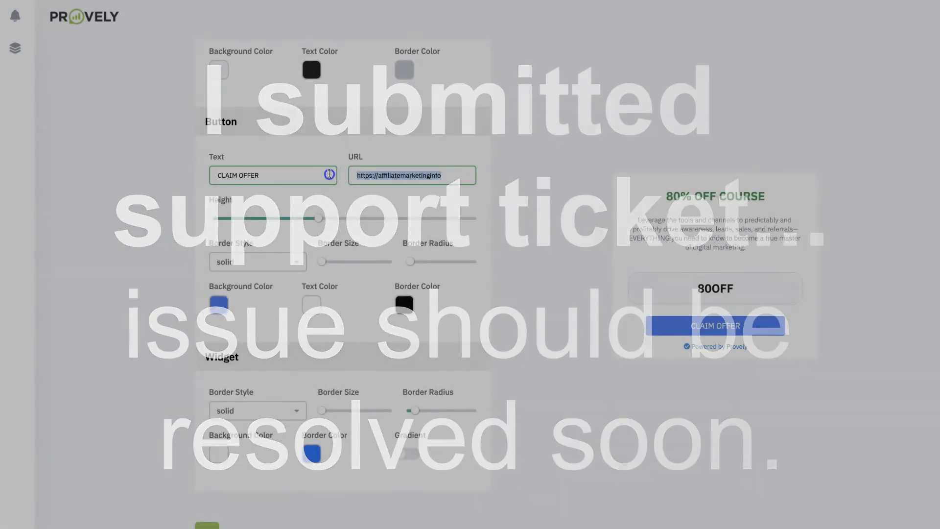
pyautogui.press('Right')
pyautogui.click(525, 160)
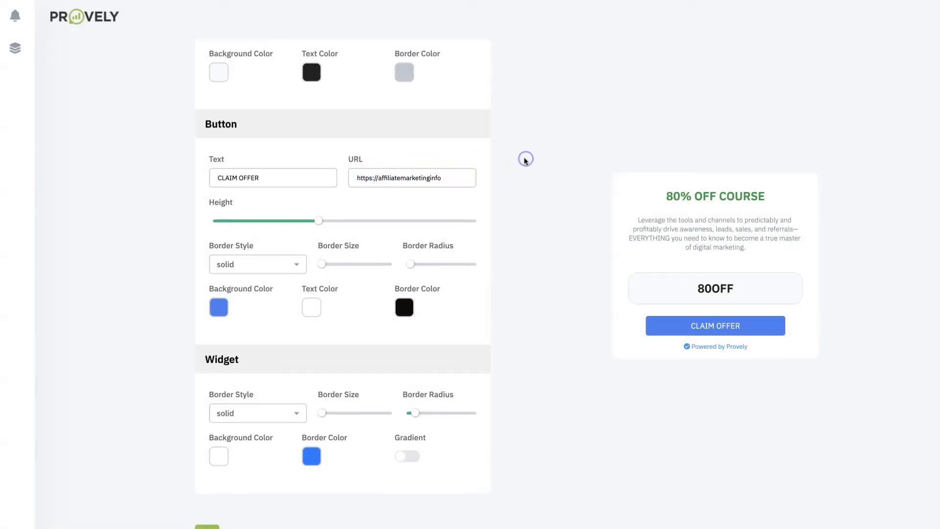
# Switch the notification type from Coupon to Timer.
pyautogui.scroll(15, 524, 159)
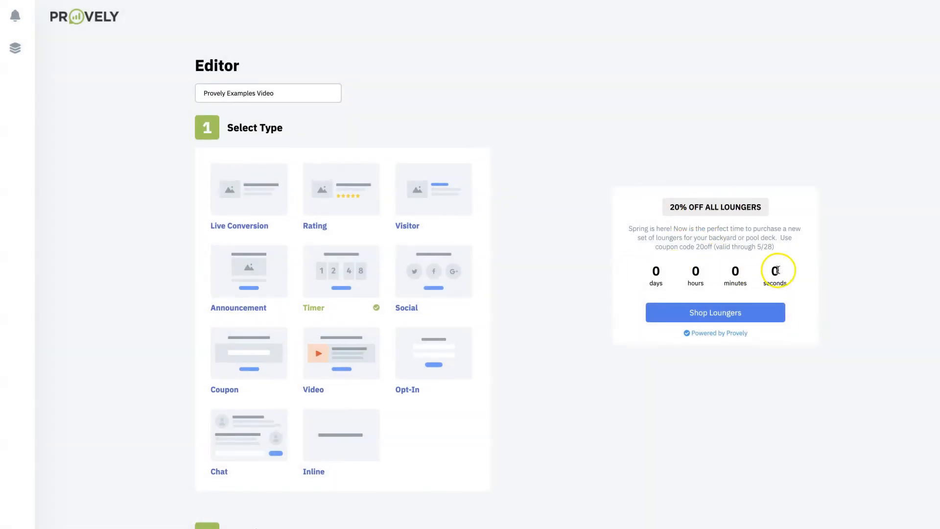
pyautogui.scroll(-1, 720, 274)
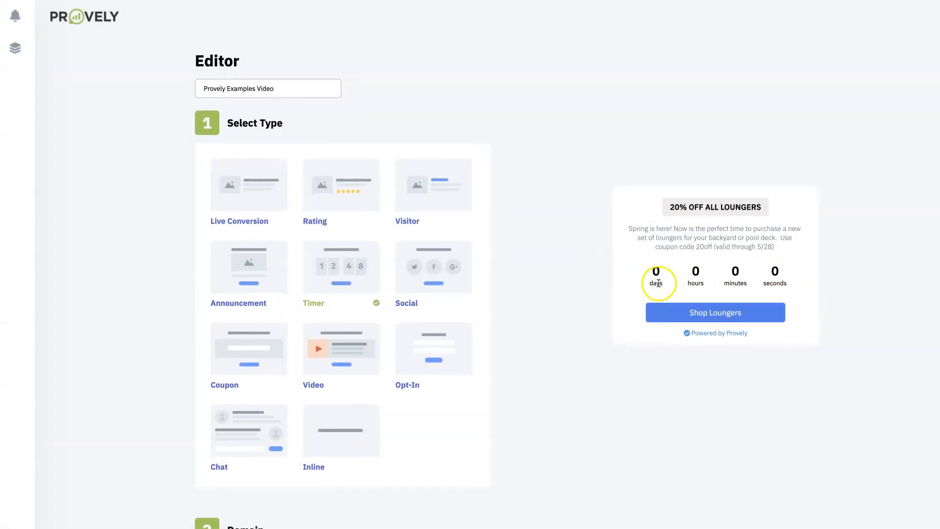
# Change the timer notification's title to "80% OFF COURSE", copied from the text notes, and enlarge the title's font size.
pyautogui.press('super+Tab')
pyautogui.moveTo(709, 242); pyautogui.dragTo(620, 242)
pyautogui.press('super+c')
pyautogui.scroll(-18, 441, 206)
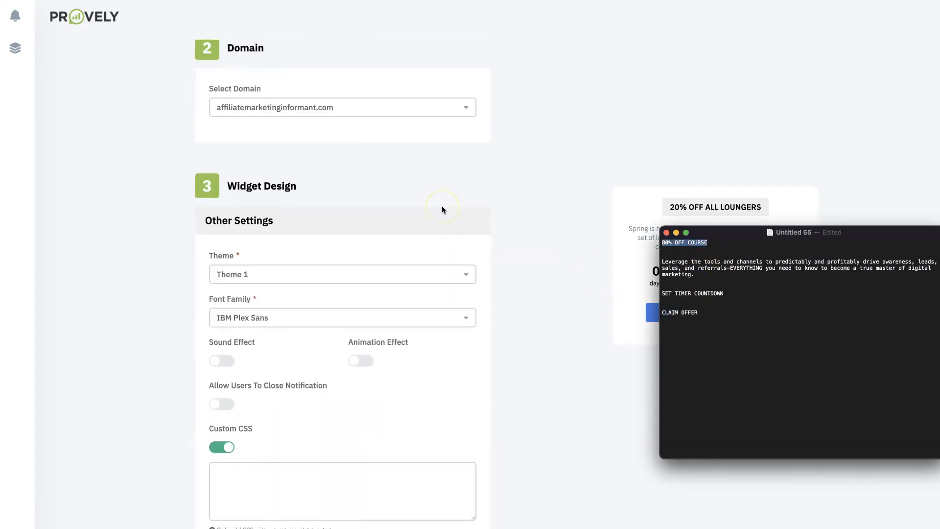
pyautogui.click(289, 235)
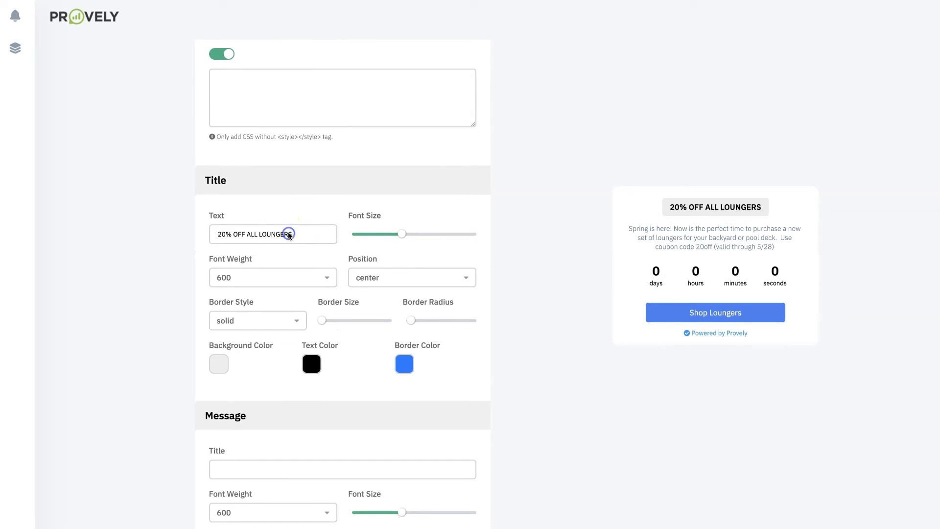
pyautogui.press('super+a')
pyautogui.press('super+v')
pyautogui.moveTo(414, 237); pyautogui.dragTo(441, 236)
pyautogui.scroll(1, 507, 267)
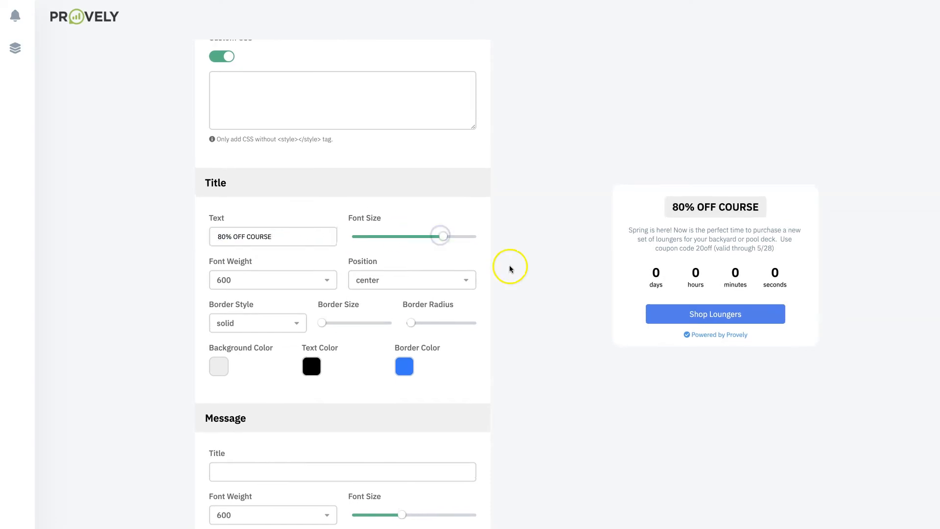
# Replace the timer's message text with the "Leverage the tools and channels…" paragraph copied from the text notes.
pyautogui.press('super+Tab')
pyautogui.click(693, 279)
pyautogui.moveTo(692, 279); pyautogui.dragTo(649, 261)
pyautogui.press('super+c')
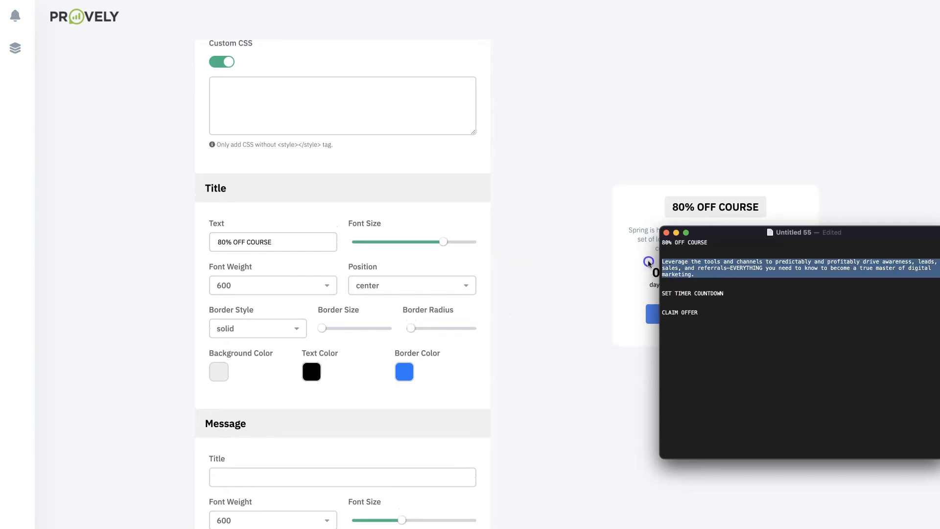
pyautogui.click(361, 234)
pyautogui.scroll(-8, 375, 279)
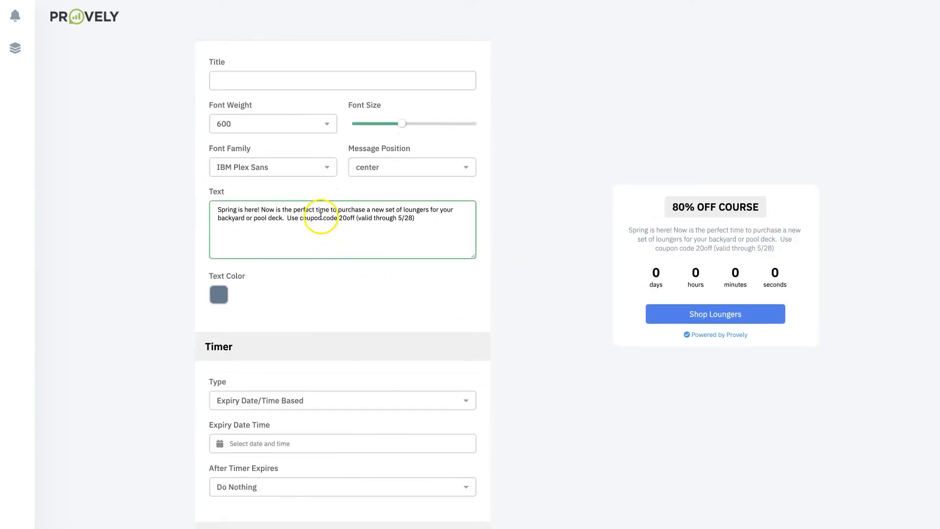
pyautogui.click(320, 216)
pyautogui.press('super+a')
pyautogui.press('super+v')
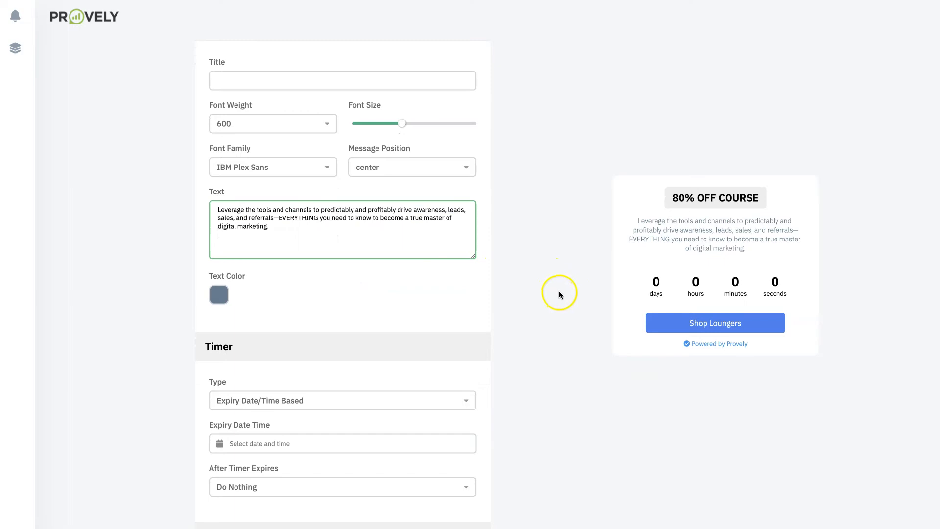
# Review the available timer types without choosing a different one.
pyautogui.press('super+Tab')
pyautogui.press('super+Tab')
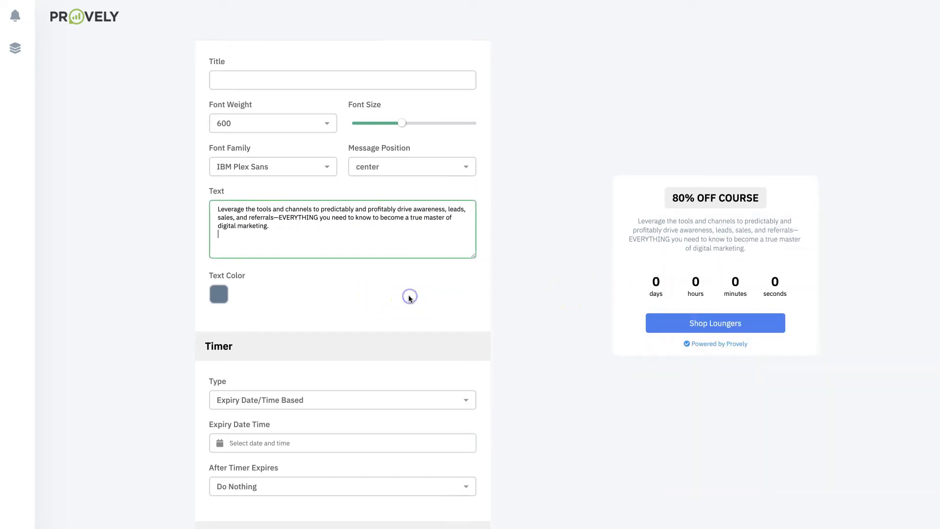
pyautogui.scroll(-2, 409, 294)
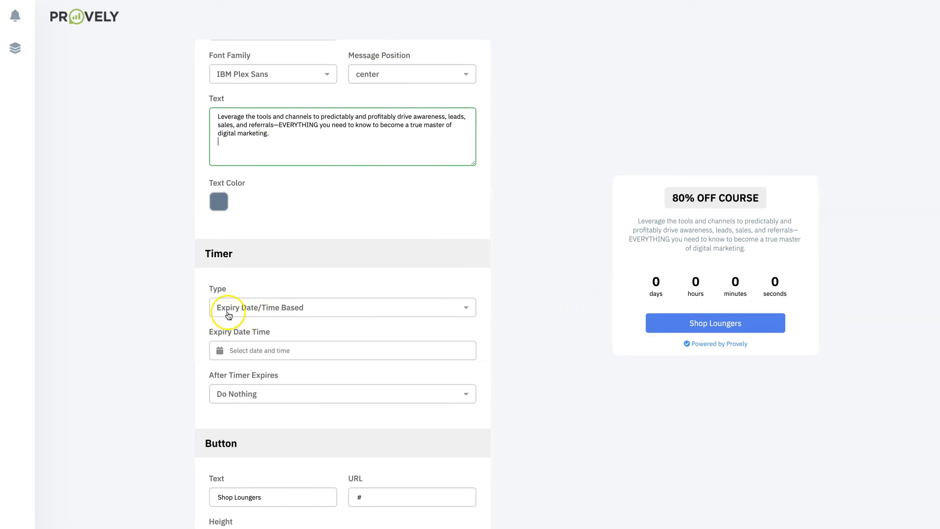
pyautogui.click(284, 308)
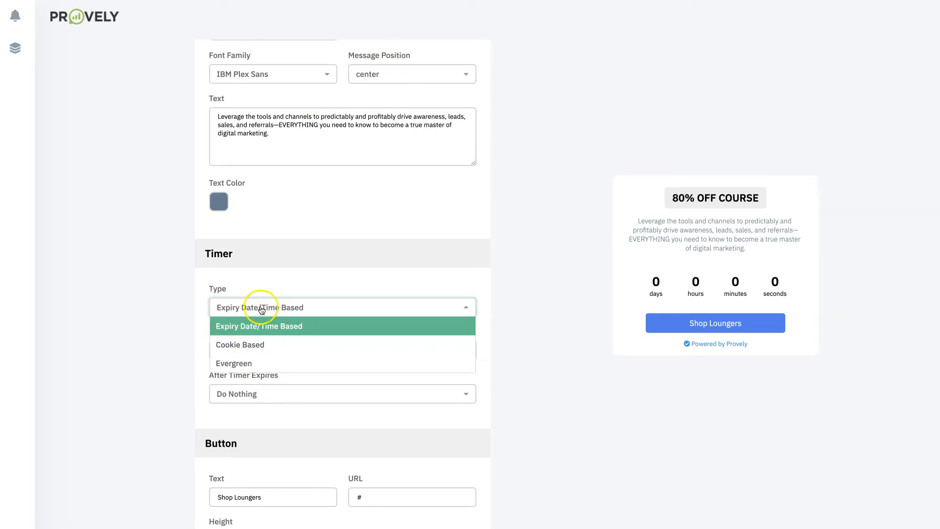
pyautogui.click(187, 367)
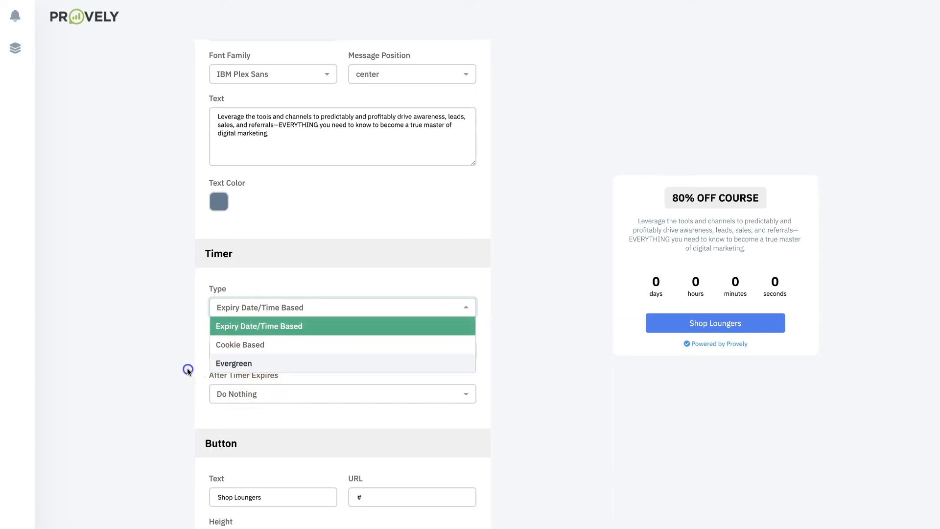
# Set the timer's expiry date and time to April 2, 2022, 12:00 PM.
pyautogui.click(270, 351)
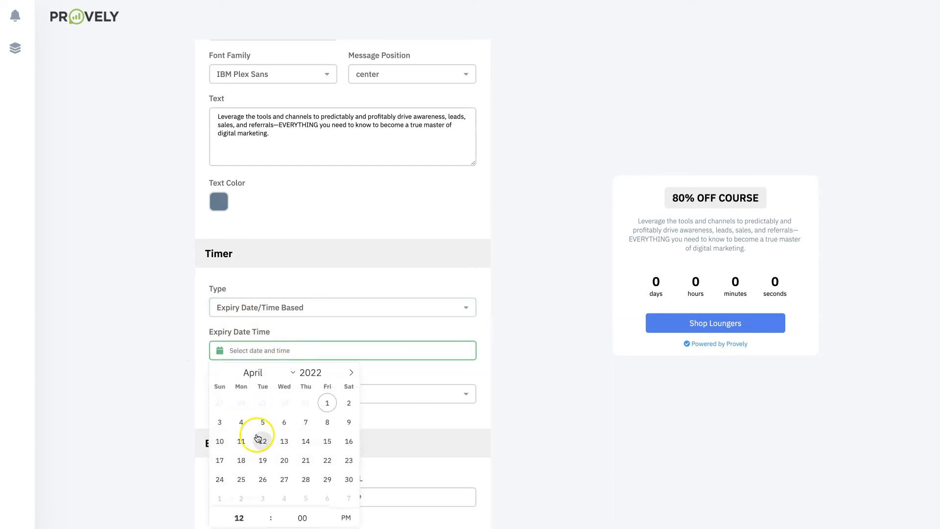
pyautogui.click(349, 402)
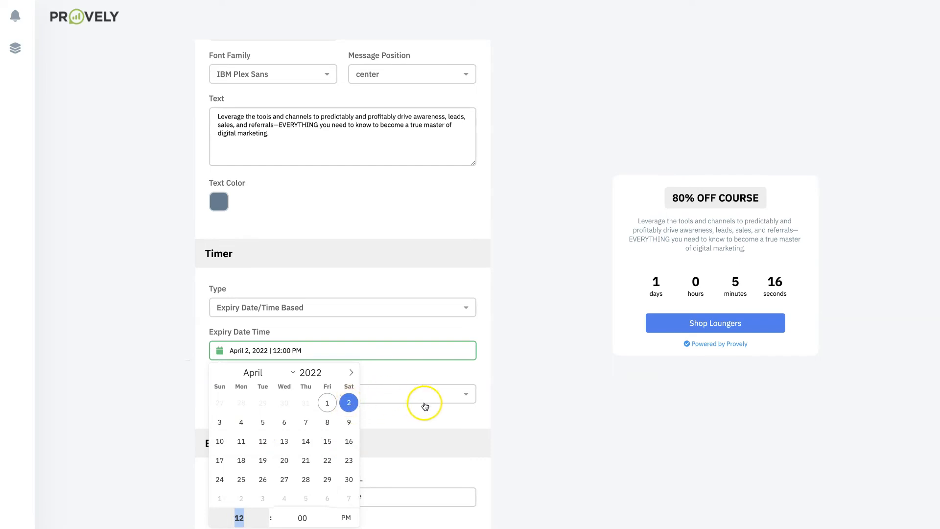
pyautogui.scroll(-1, 424, 405)
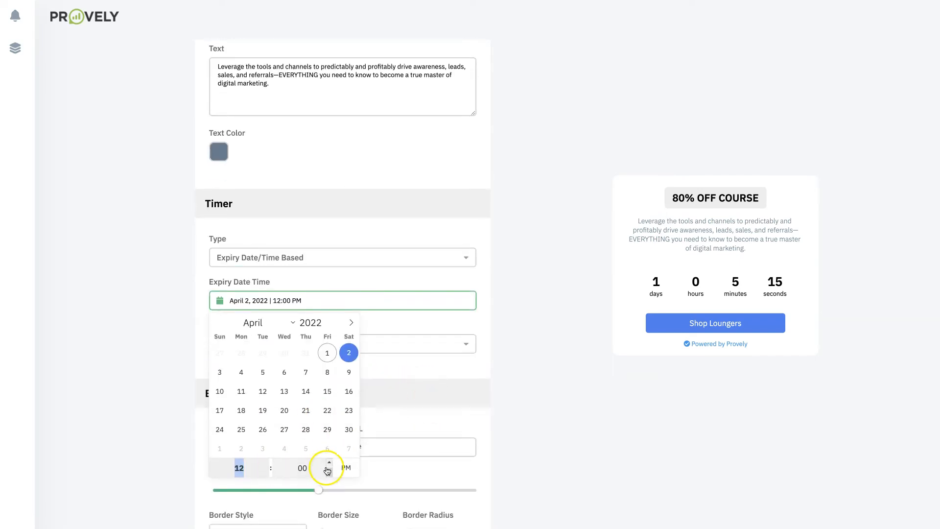
pyautogui.click(539, 380)
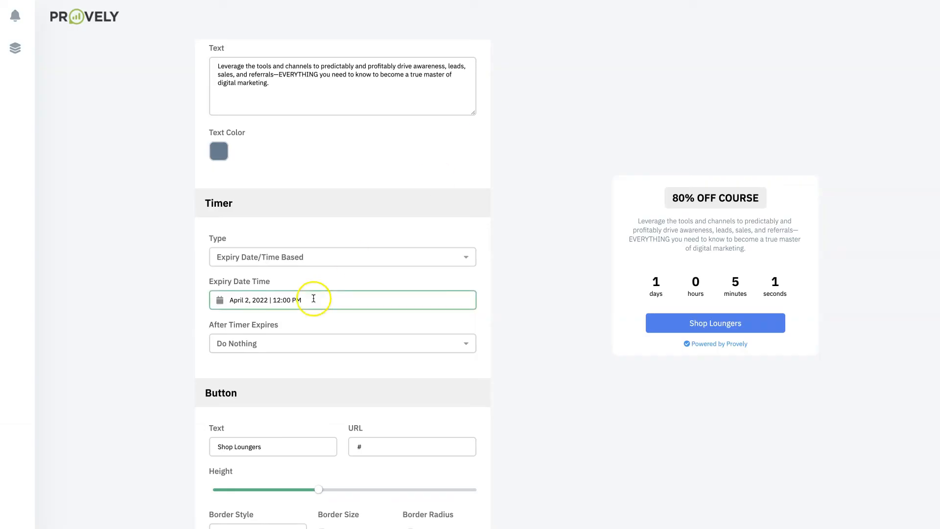
# Set the timer's expiry date and time to April 3, 2022, 11:59 AM.
pyautogui.click(343, 299)
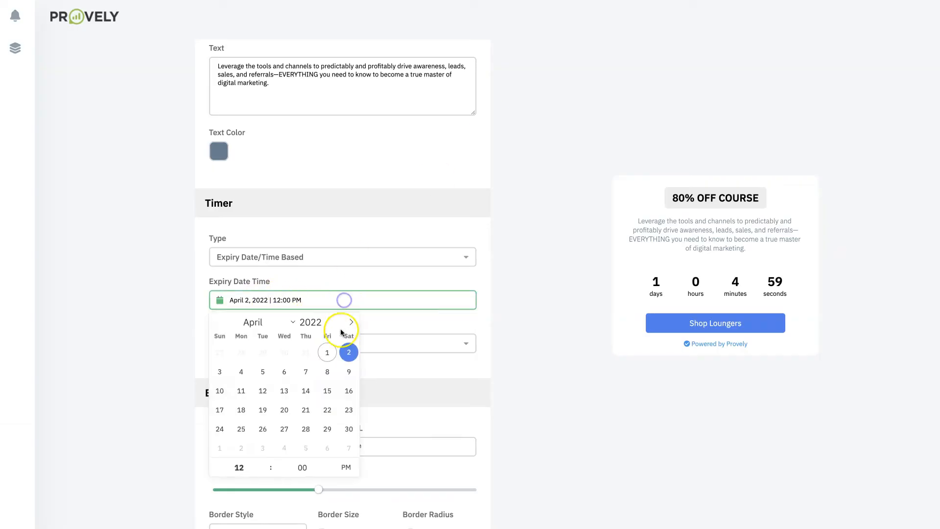
pyautogui.click(219, 372)
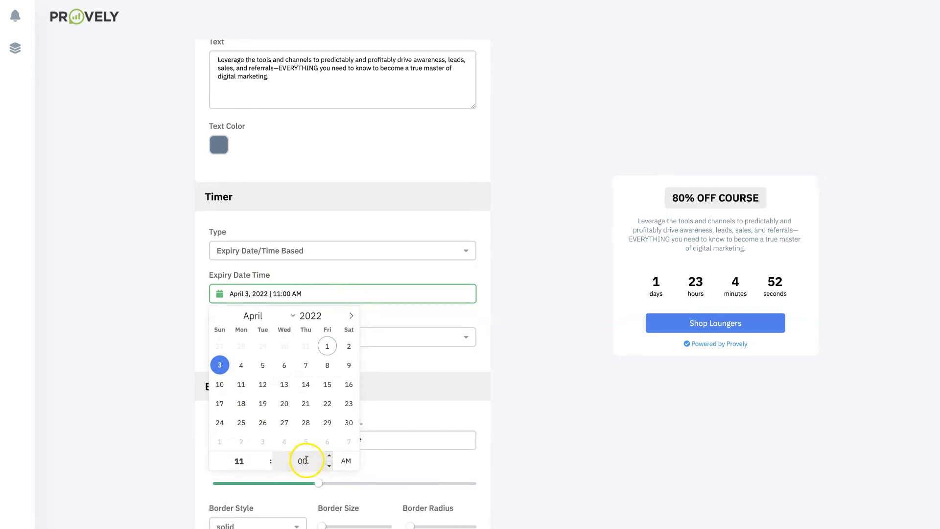
pyautogui.click(306, 459)
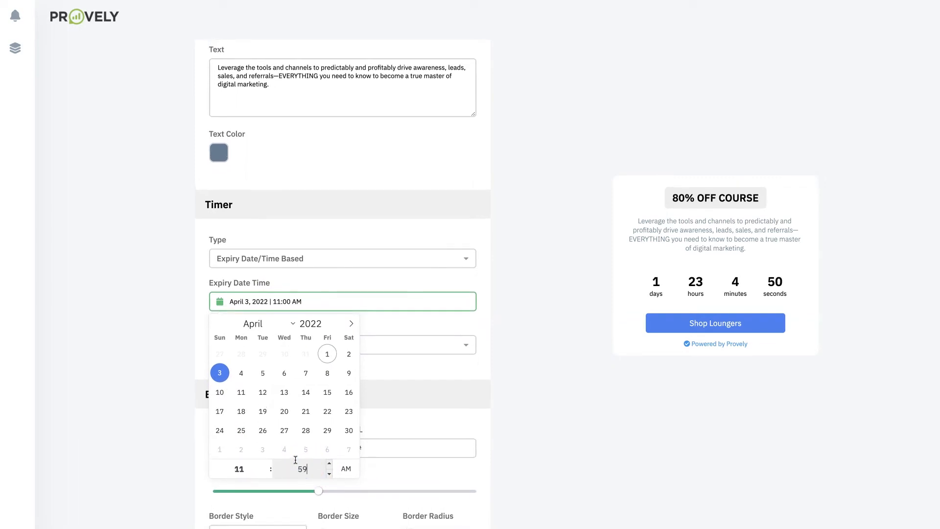
pyautogui.write('59')
pyautogui.press('Tab')
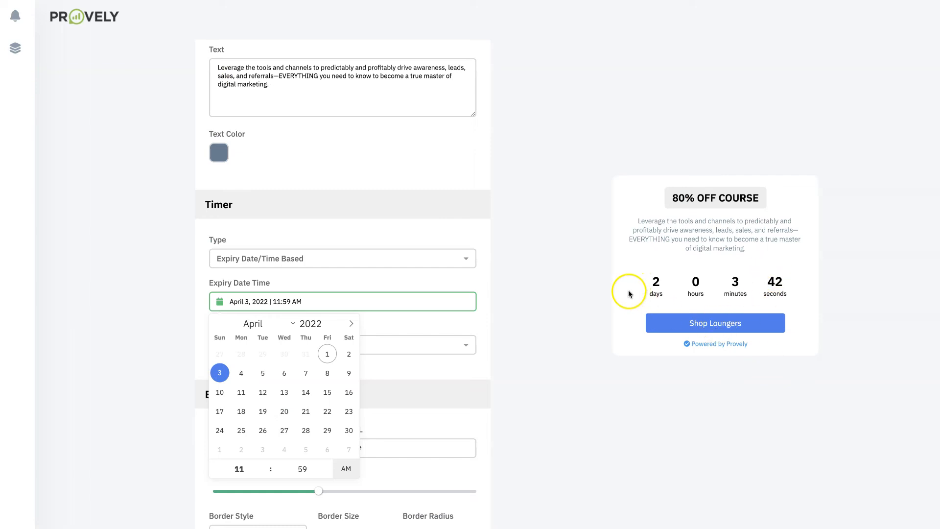
pyautogui.press('super+Tab')
pyautogui.moveTo(709, 313); pyautogui.dragTo(650, 310)
pyautogui.hotkey('ctrl', 'c')
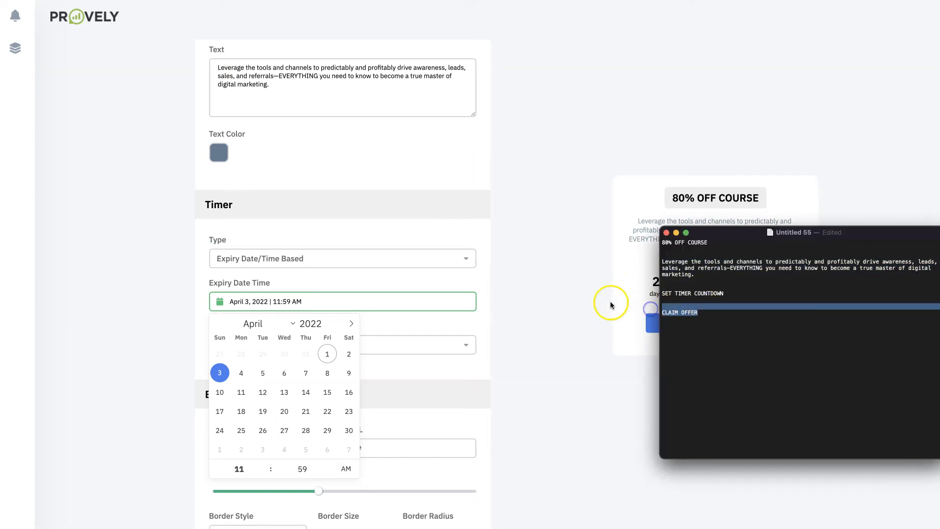
pyautogui.click(562, 273)
pyautogui.scroll(-10, 449, 398)
pyautogui.click(285, 174)
pyautogui.moveTo(285, 173); pyautogui.dragTo(199, 176)
pyautogui.hotkey('ctrl', 'v')
pyautogui.click(393, 176)
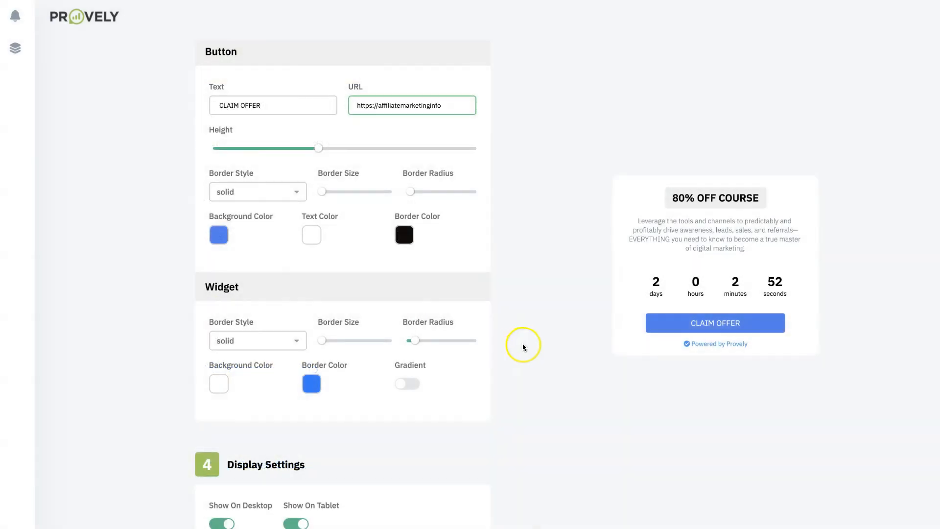
# Set the timer notification's display position to Bottom Center.
pyautogui.scroll(-6, 583, 225)
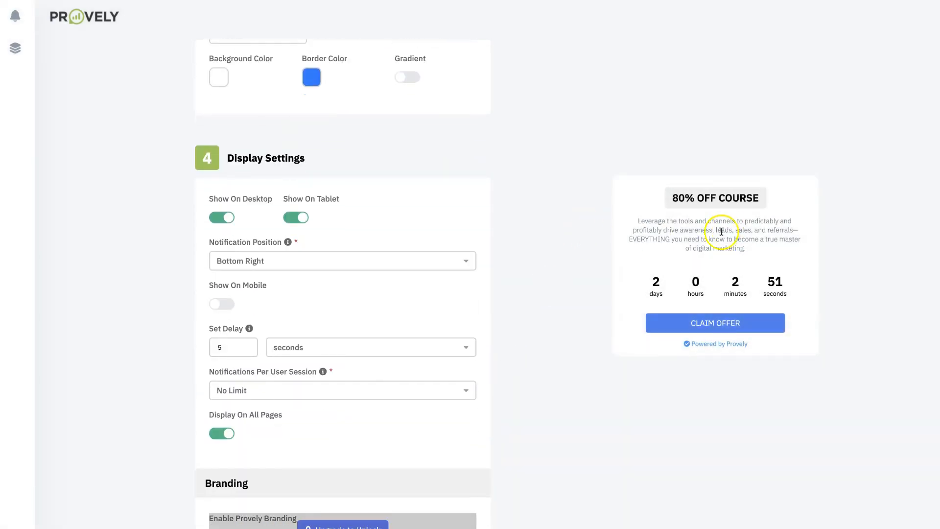
pyautogui.click(288, 260)
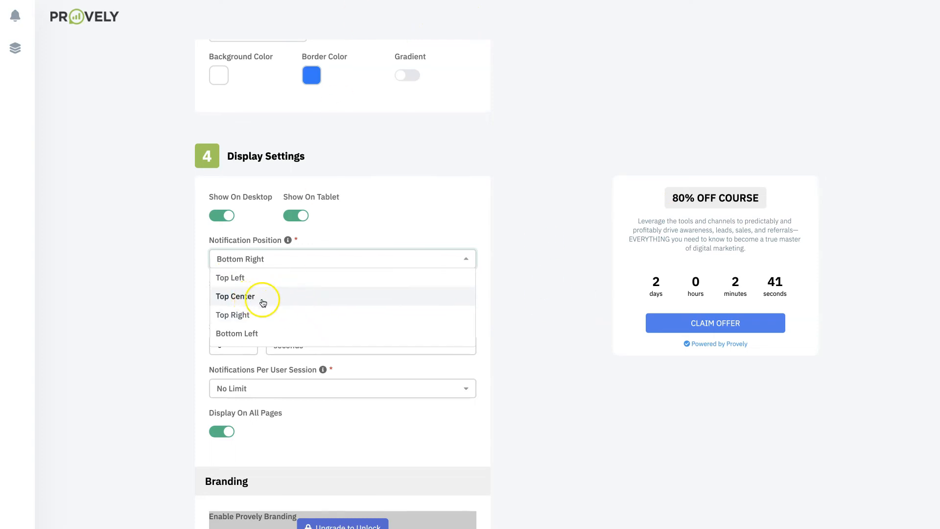
pyautogui.scroll(-2, 262, 302)
pyautogui.click(252, 317)
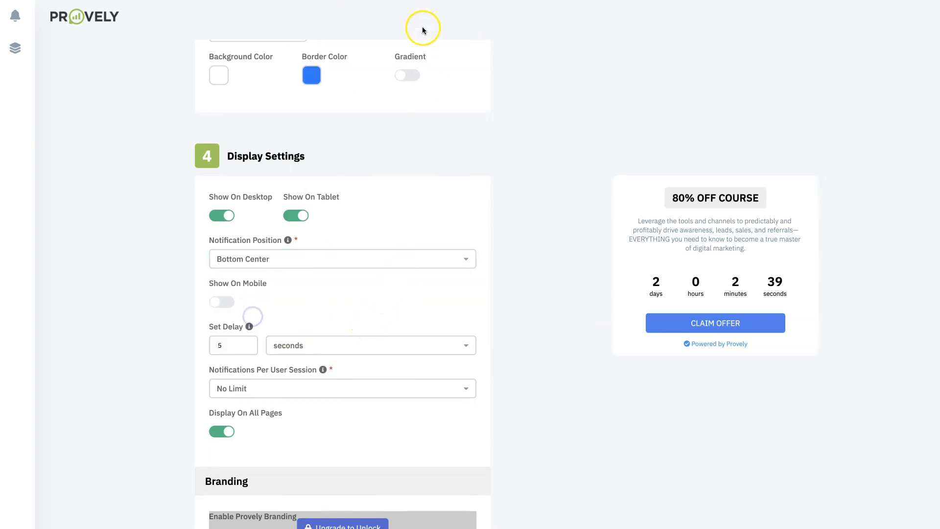
pyautogui.scroll(1, 423, 31)
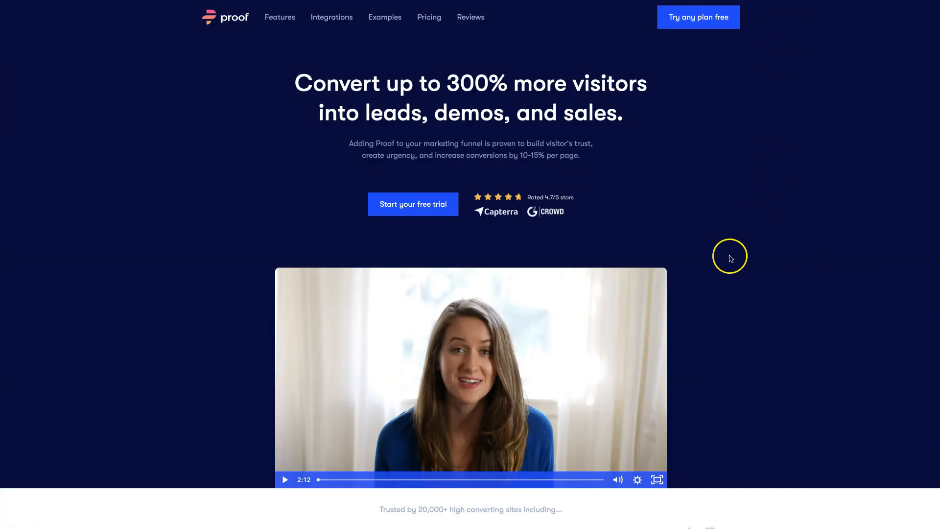
# Examine the Hot Streaks and Live Visitor Count notification examples on the Proof website.
pyautogui.scroll(-10, 732, 264)
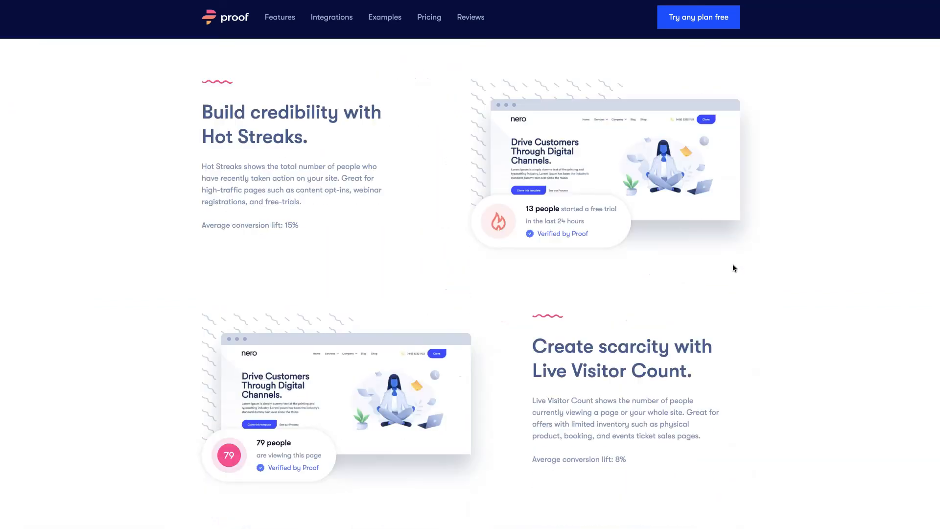
pyautogui.scroll(-3, 732, 267)
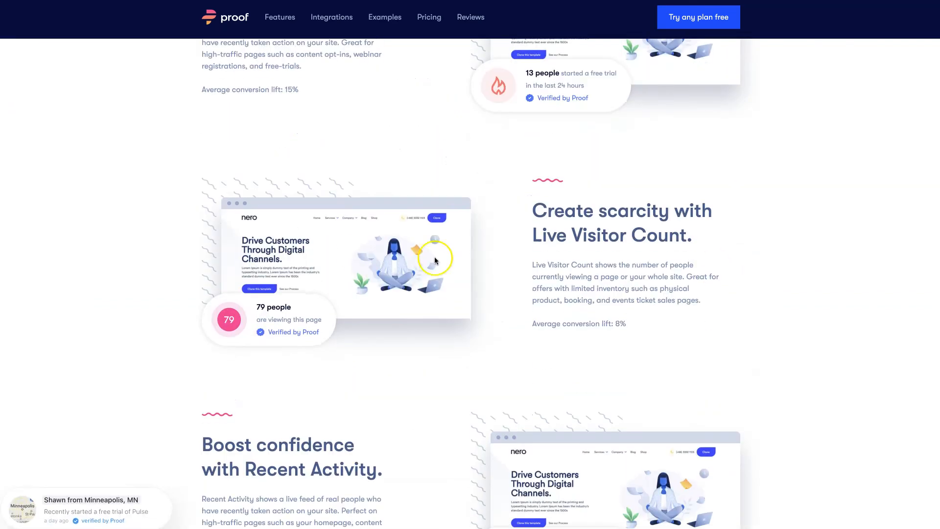